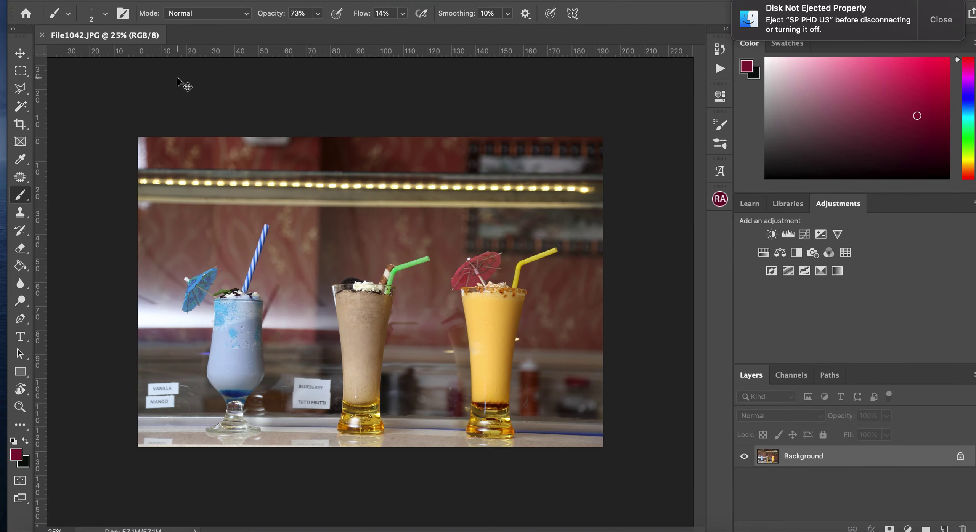
# - Zoom in, pick the Pen tool, unlock the Background as Layer 0, and add an empty layer
pyautogui.press('super+equal')
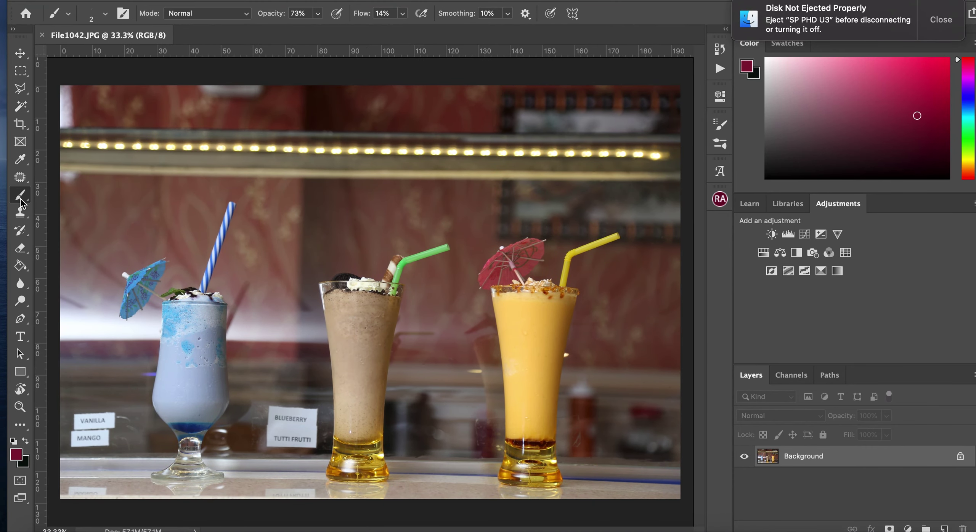
pyautogui.click(23, 324)
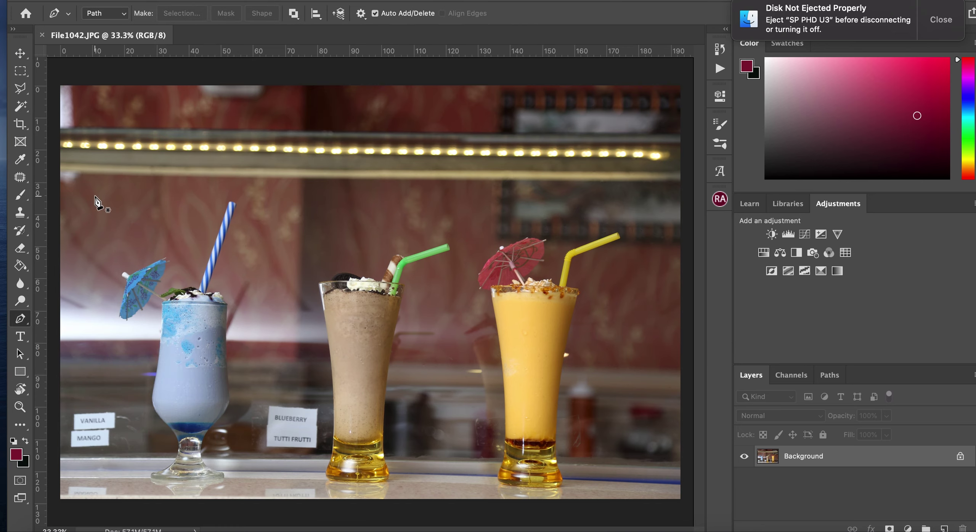
pyautogui.doubleClick(905, 454)
pyautogui.press('Return')
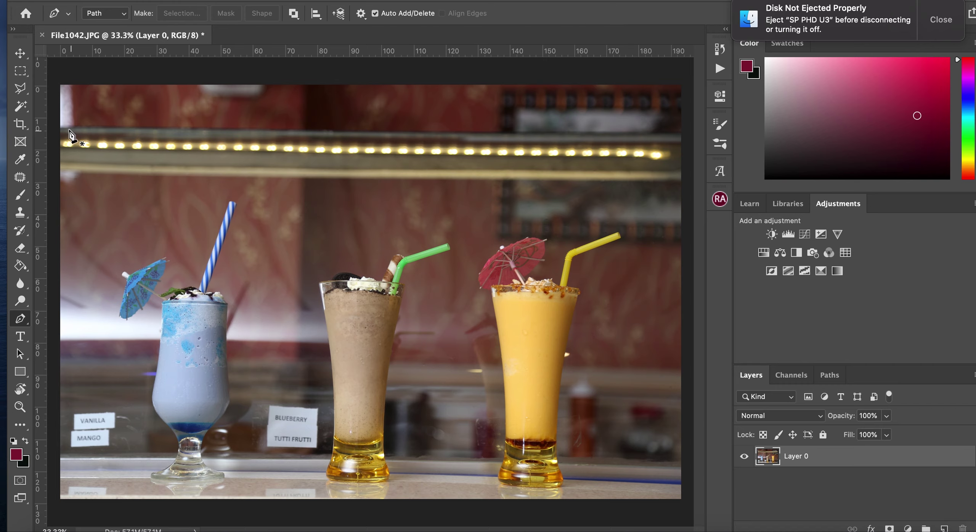
pyautogui.click(945, 529)
# - Move Layer 1 below Layer 0, then erase the photo's top-right corner and edges around the drinks
pyautogui.moveTo(910, 461); pyautogui.dragTo(914, 509)
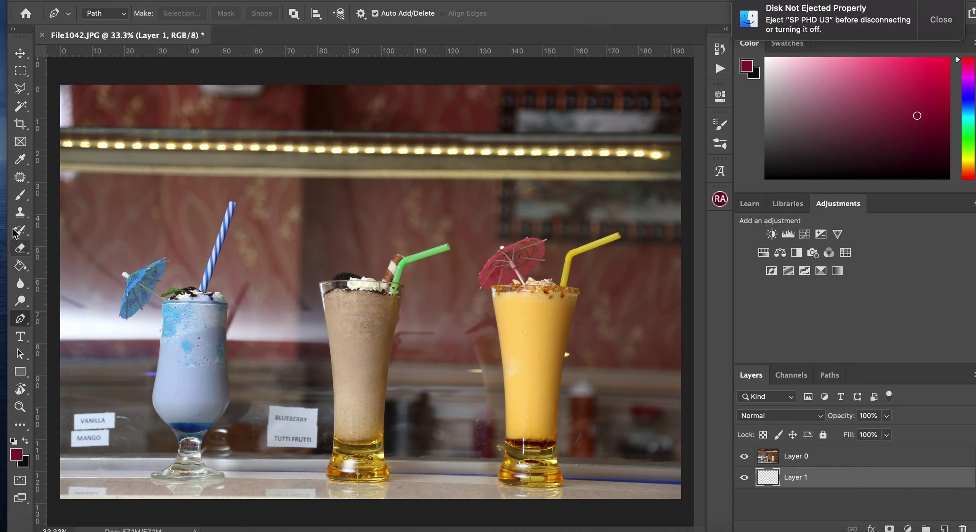
pyautogui.press('e')
pyautogui.hotkey('alt', ']')
pyautogui.moveTo(663, 99)
pyautogui.mouseDown()
pyautogui.moveTo(598, 102)
pyautogui.moveTo(545, 76)
pyautogui.moveTo(588, 83)
pyautogui.moveTo(360, 69)
pyautogui.moveTo(267, 92)
pyautogui.moveTo(106, 95)
pyautogui.moveTo(58, 118)
pyautogui.moveTo(504, 28)
pyautogui.mouseUp()
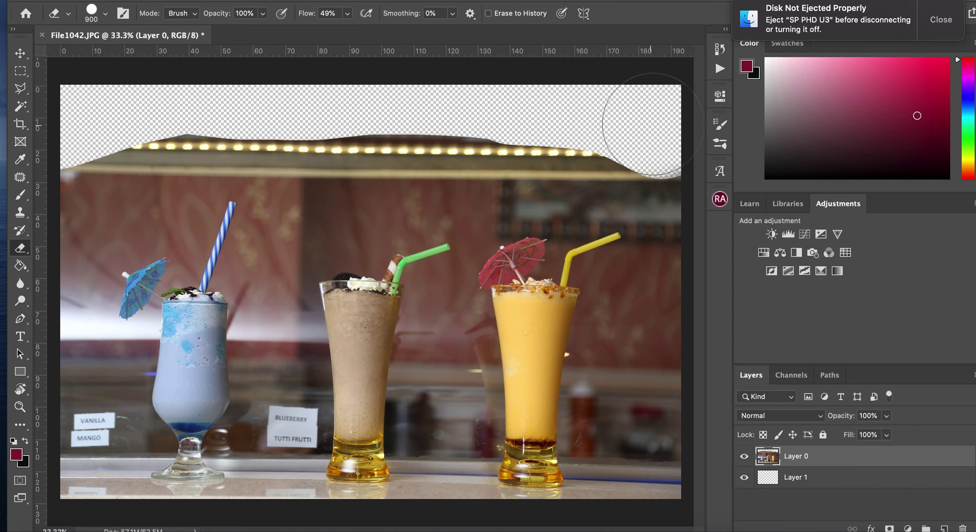
pyautogui.moveTo(699, 160)
pyautogui.mouseDown()
pyautogui.moveTo(672, 192)
pyautogui.moveTo(694, 282)
pyautogui.moveTo(502, 121)
pyautogui.moveTo(647, 109)
pyautogui.mouseUp()
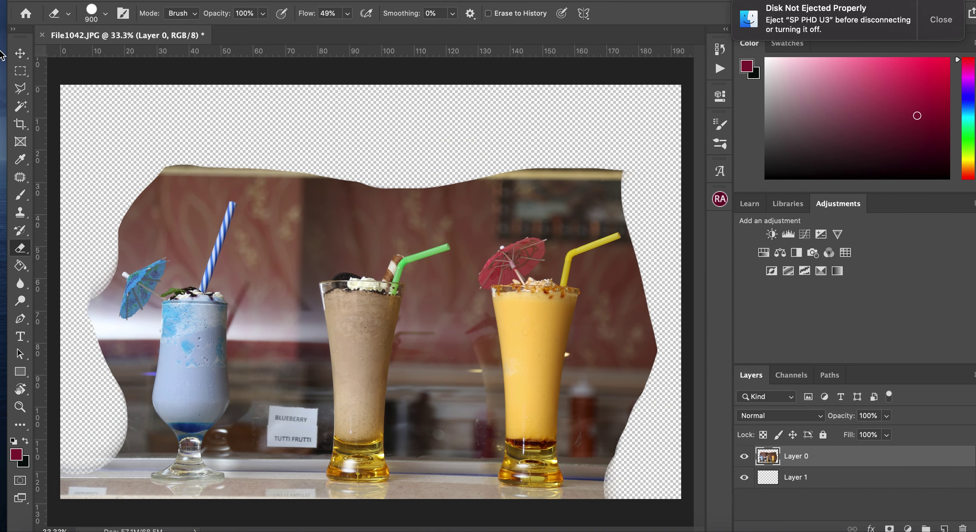
# - Zoom in on the blue glass's foot and place the first Pen anchors along its left edge
pyautogui.click(21, 318)
pyautogui.press('super+1')
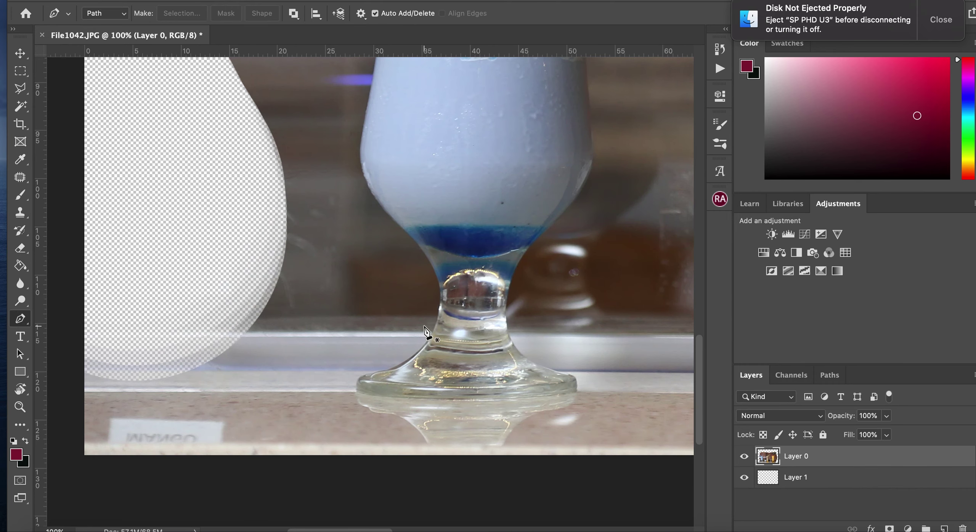
pyautogui.scroll(5, 335, 435)
pyautogui.click(469, 274)
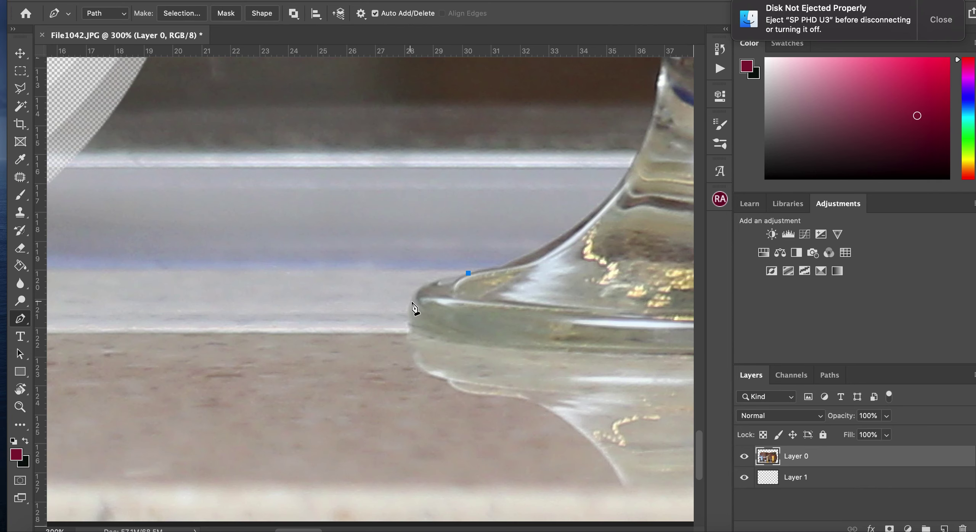
pyautogui.click(413, 298)
pyautogui.moveTo(413, 304); pyautogui.dragTo(411, 315)
# - Redo the misplaced anchor and reshape the curve to follow the foot's left rim
pyautogui.click(414, 303)
pyautogui.moveTo(427, 336); pyautogui.dragTo(477, 346)
pyautogui.press('super+z')
pyautogui.press('super+z')
pyautogui.click(415, 296)
pyautogui.moveTo(418, 311); pyautogui.dragTo(415, 307)
pyautogui.click(415, 297)
# - Trace the path along the bottom of the glass foot, undoing a misplaced anchor
pyautogui.click(410, 328)
pyautogui.moveTo(419, 345)
pyautogui.mouseDown()
pyautogui.moveTo(445, 346)
pyautogui.moveTo(420, 350)
pyautogui.moveTo(412, 340)
pyautogui.mouseUp()
pyautogui.moveTo(452, 331); pyautogui.dragTo(474, 308)
pyautogui.click(431, 313)
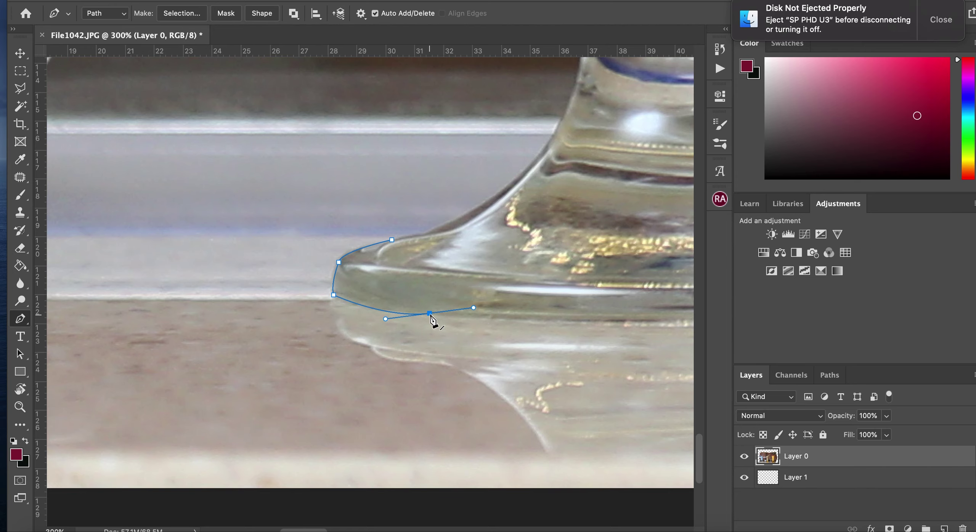
pyautogui.keyDown('alt'); pyautogui.click(430, 314); pyautogui.keyUp('alt')
pyautogui.moveTo(475, 321); pyautogui.dragTo(340, 307)
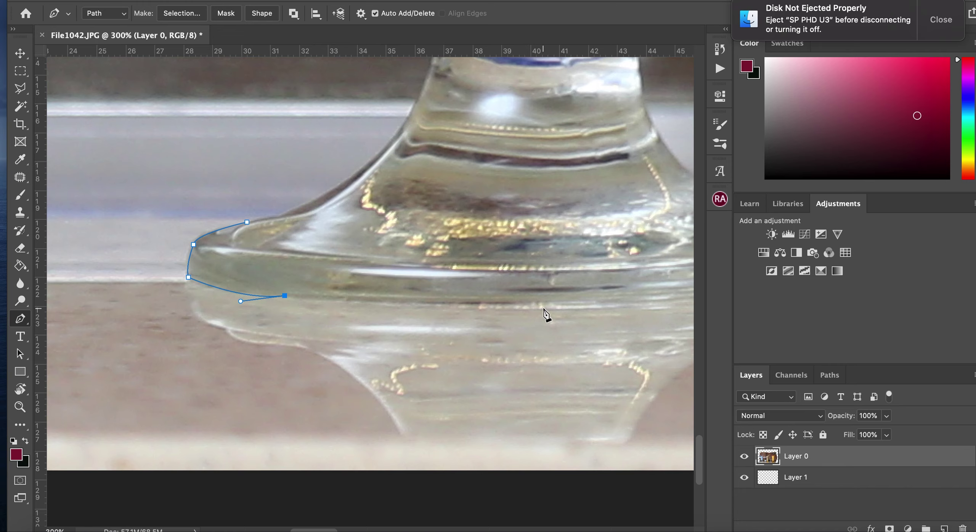
pyautogui.moveTo(543, 307); pyautogui.dragTo(649, 303)
pyautogui.press('super+z')
pyautogui.press('super+z')
# - Continue along the foot's base and curve the path up around its right rim
pyautogui.moveTo(602, 307); pyautogui.dragTo(501, 303)
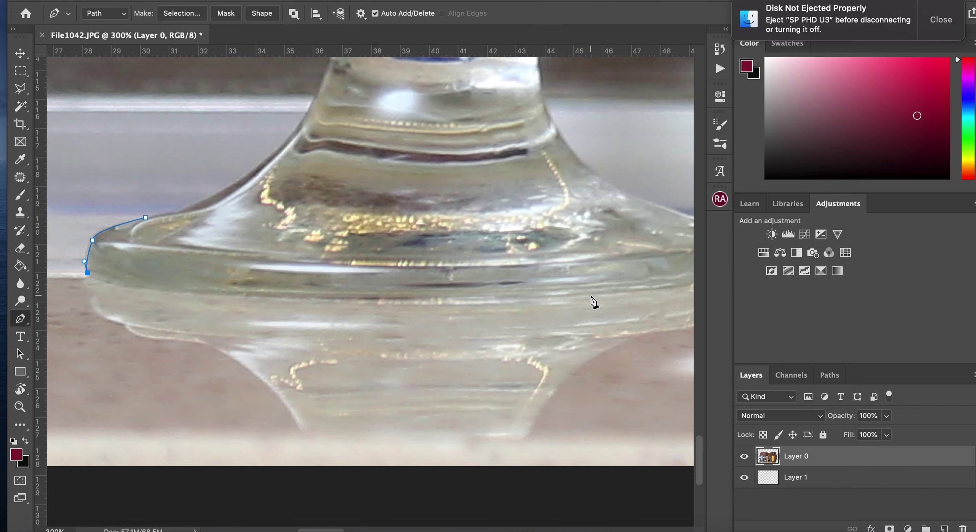
pyautogui.moveTo(591, 296); pyautogui.dragTo(684, 234)
pyautogui.hscroll(5, 610, 282)
pyautogui.scroll(2, 611, 282)
pyautogui.moveTo(542, 345); pyautogui.dragTo(551, 336)
pyautogui.click(542, 345)
pyautogui.keyDown('alt'); pyautogui.click(542, 346); pyautogui.keyUp('alt')
pyautogui.moveTo(516, 295); pyautogui.dragTo(474, 294)
# - Curve the path from the foot onto the stem and up the stem's right side
pyautogui.keyDown('alt'); pyautogui.click(516, 295); pyautogui.keyUp('alt')
pyautogui.scroll(3, 458, 298)
pyautogui.hscroll(-3, 457, 298)
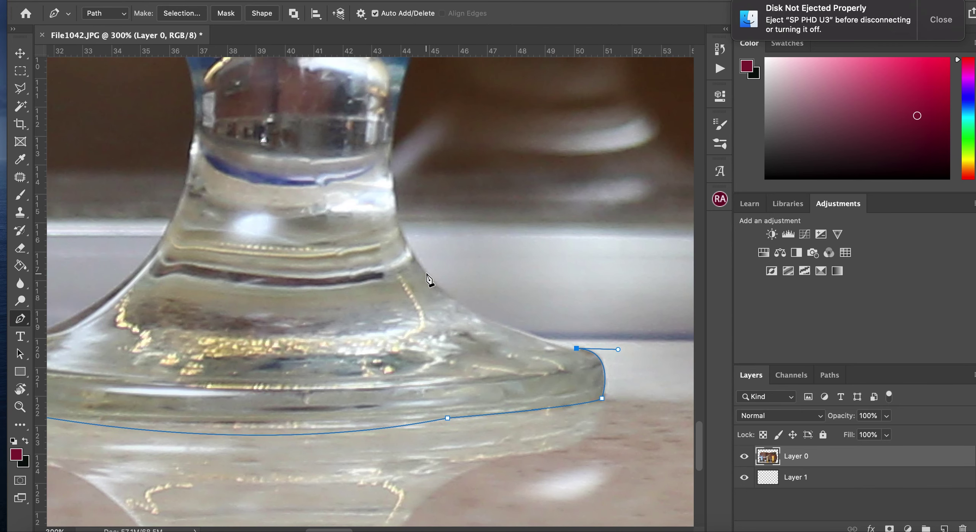
pyautogui.moveTo(426, 272); pyautogui.dragTo(397, 222)
pyautogui.keyDown('alt'); pyautogui.click(426, 273); pyautogui.keyUp('alt')
pyautogui.scroll(3, 423, 267)
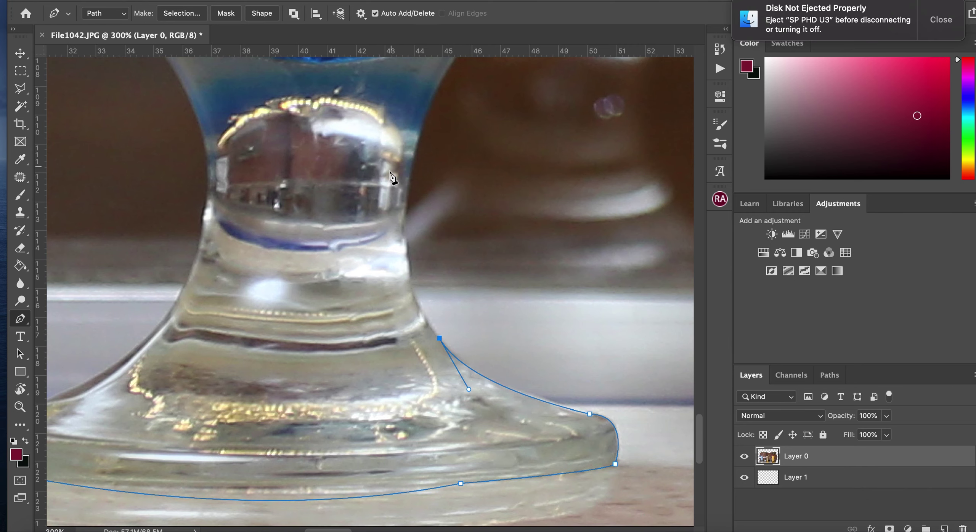
pyautogui.moveTo(409, 184); pyautogui.dragTo(469, 113)
pyautogui.press('super+z')
pyautogui.press('super+z')
pyautogui.moveTo(406, 210); pyautogui.dragTo(414, 119)
pyautogui.click(406, 210)
# - Anchor the point where the stem meets the bowl, undoing misplaced bowl-edge points
pyautogui.moveTo(462, 194); pyautogui.dragTo(464, 342)
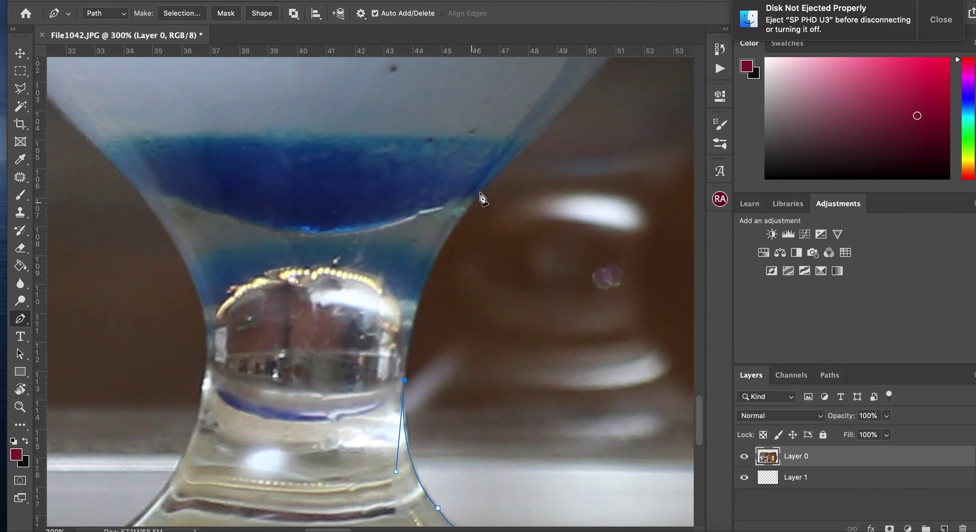
pyautogui.moveTo(483, 191); pyautogui.dragTo(552, 140)
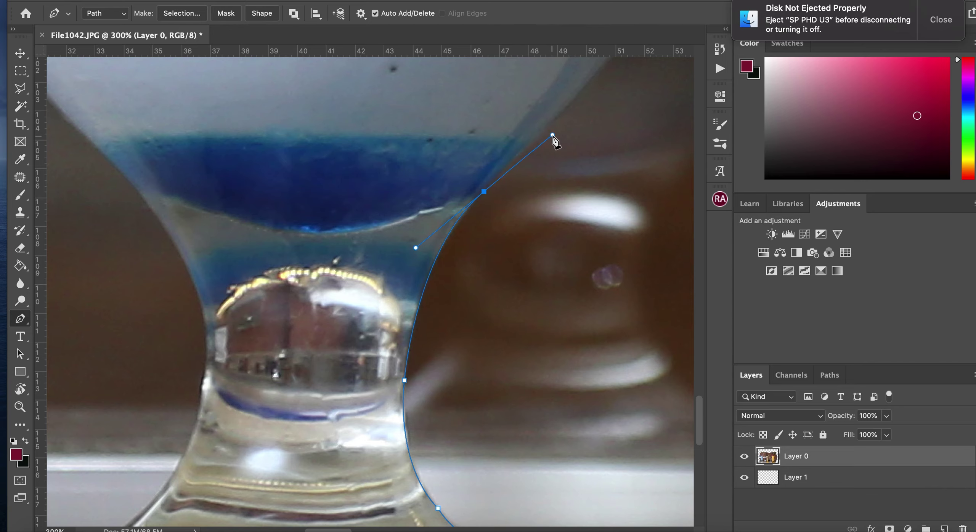
pyautogui.click(484, 191)
pyautogui.scroll(5, 494, 238)
pyautogui.hscroll(2, 515, 275)
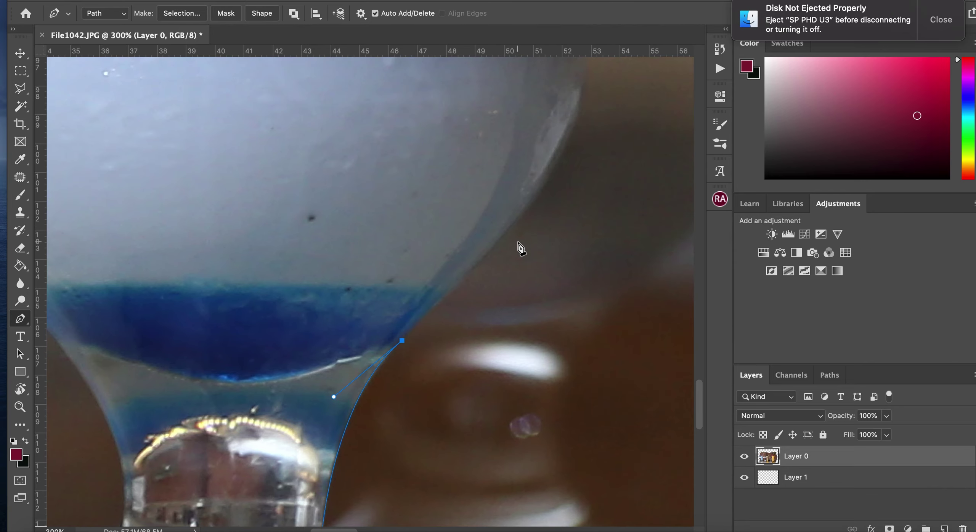
pyautogui.scroll(2, 549, 192)
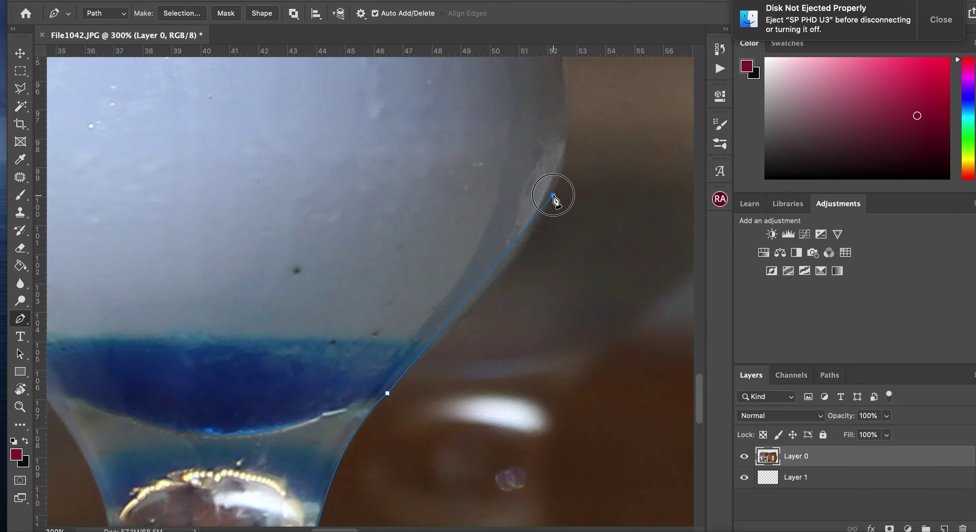
pyautogui.moveTo(554, 192); pyautogui.dragTo(557, 151)
pyautogui.press('super+z')
pyautogui.moveTo(492, 291); pyautogui.dragTo(527, 191)
pyautogui.press('super+z')
pyautogui.keyDown('alt'); pyautogui.click(488, 289); pyautogui.keyUp('alt')
# - Place a curved anchor up the bowl's right side and break its upward handle
pyautogui.scroll(5, 521, 318)
pyautogui.hscroll(2, 521, 318)
pyautogui.press('super+z')
pyautogui.moveTo(531, 224); pyautogui.dragTo(530, 142)
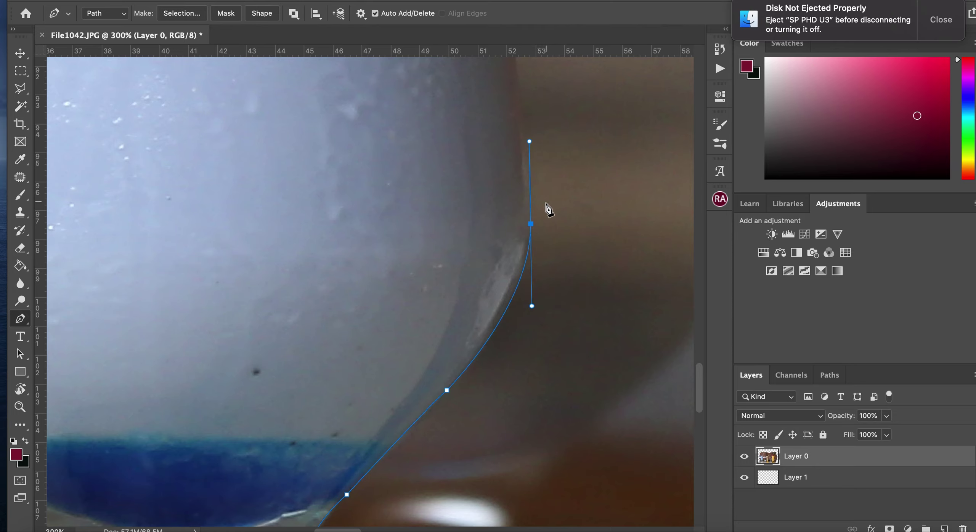
pyautogui.keyDown('alt'); pyautogui.click(530, 224); pyautogui.keyUp('alt')
# - Add anchors up the bowl's right edge, replacing one misplaced point with a curved one
pyautogui.scroll(5, 549, 307)
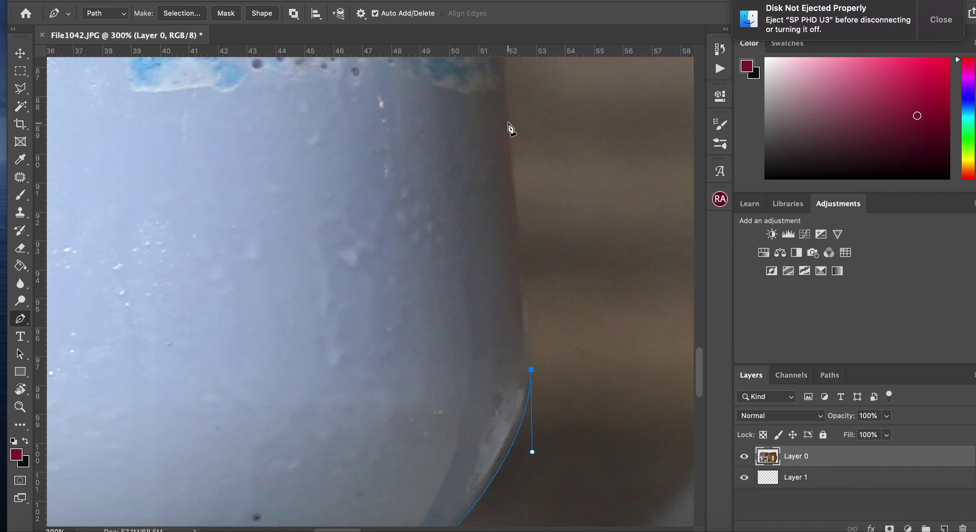
pyautogui.scroll(5, 517, 327)
pyautogui.click(518, 328)
pyautogui.click(510, 156)
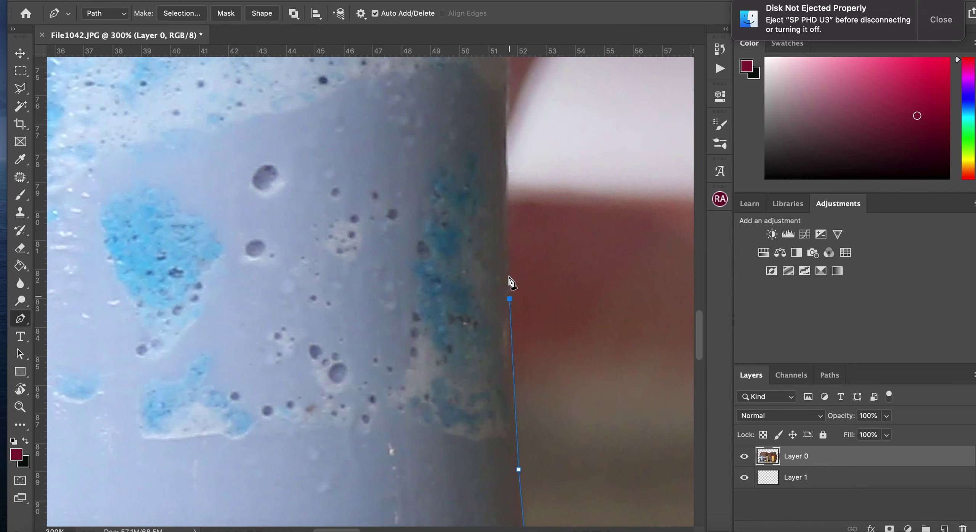
pyautogui.scroll(3, 509, 259)
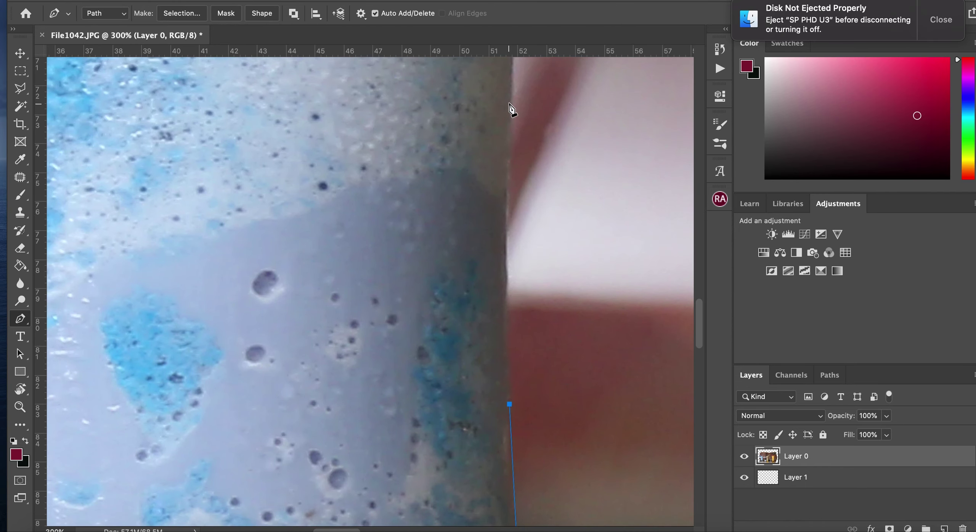
pyautogui.click(510, 85)
pyautogui.press('super+z')
pyautogui.moveTo(511, 86); pyautogui.dragTo(517, 56)
# - Curve the path over the glass rim to the rim's corner
pyautogui.moveTo(530, 141); pyautogui.dragTo(507, 400)
pyautogui.click(513, 302)
pyautogui.moveTo(508, 274); pyautogui.dragTo(533, 330)
pyautogui.moveTo(488, 304); pyautogui.dragTo(488, 264)
# - Trace the whipped cream's top edge with a row of anchor points
pyautogui.click(476, 254)
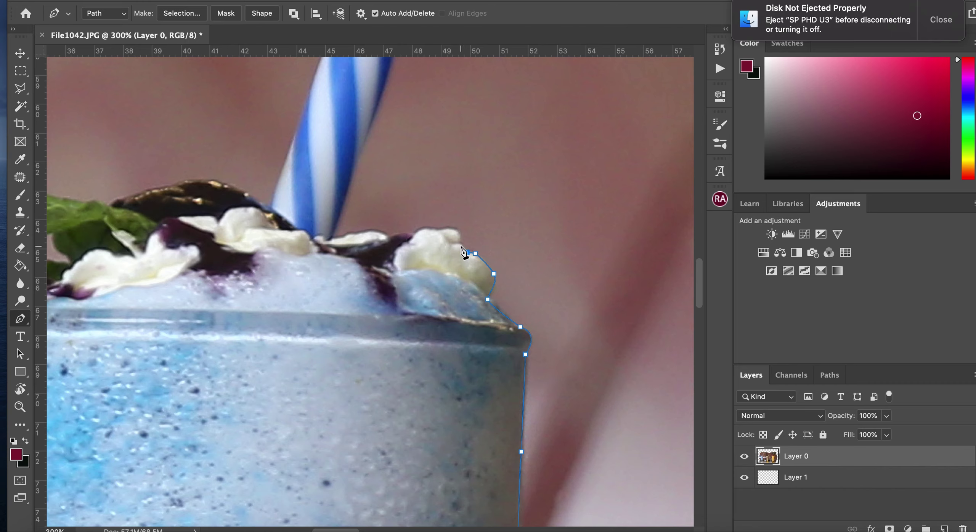
pyautogui.click(457, 230)
pyautogui.click(448, 228)
pyautogui.click(437, 228)
pyautogui.click(425, 228)
pyautogui.moveTo(414, 242); pyautogui.dragTo(479, 255)
pyautogui.scroll(3, 479, 254)
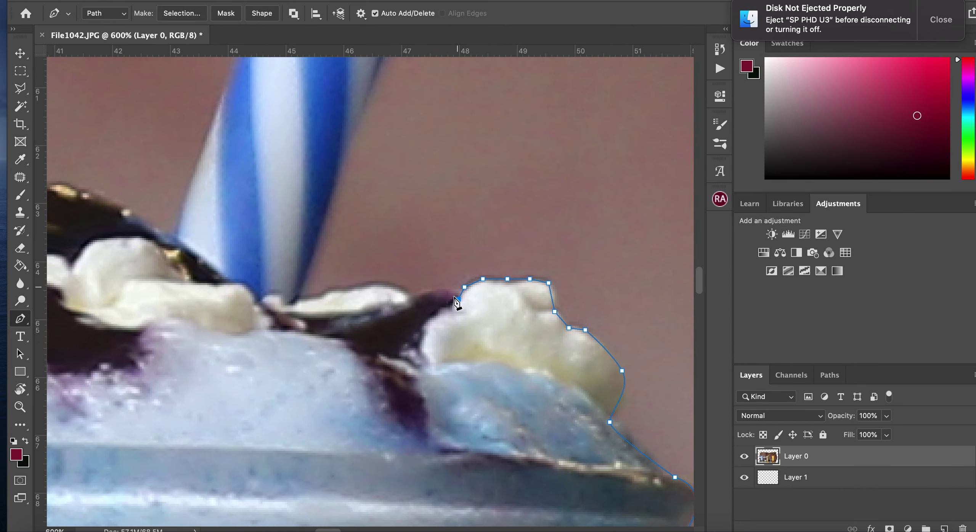
# - Continue anchors along the cream's top edge and through the dip between dollops
pyautogui.moveTo(445, 290); pyautogui.dragTo(430, 294)
pyautogui.click(373, 283)
pyautogui.click(359, 283)
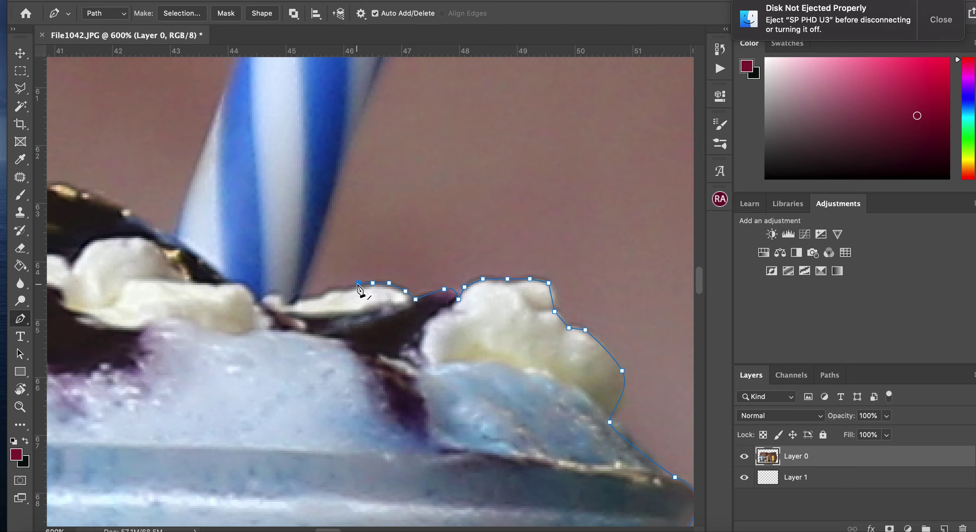
pyautogui.click(329, 287)
pyautogui.click(326, 293)
pyautogui.click(315, 295)
# - Place anchors up the right edge of the striped straw
pyautogui.moveTo(361, 198); pyautogui.dragTo(312, 368)
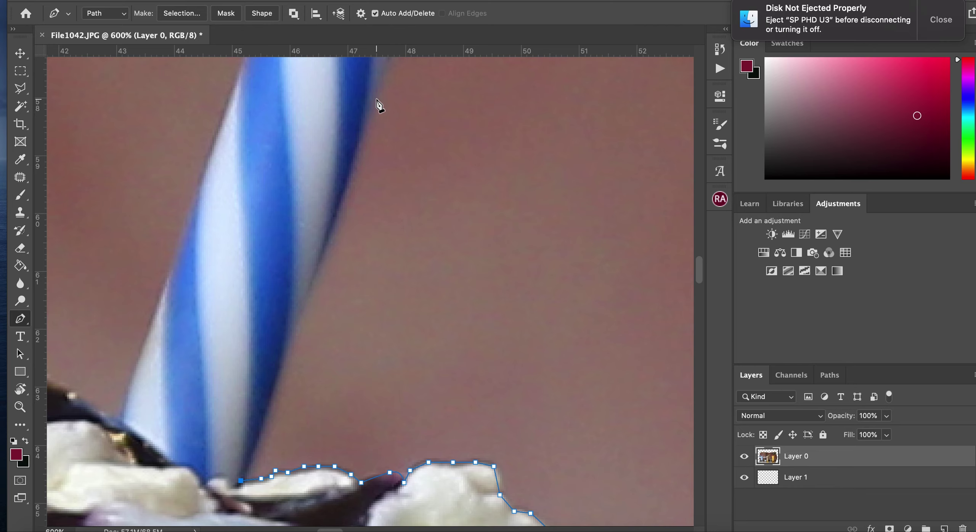
pyautogui.click(376, 98)
pyautogui.moveTo(370, 100); pyautogui.dragTo(276, 430)
pyautogui.press('super+minus')
pyautogui.moveTo(325, 335); pyautogui.dragTo(323, 353)
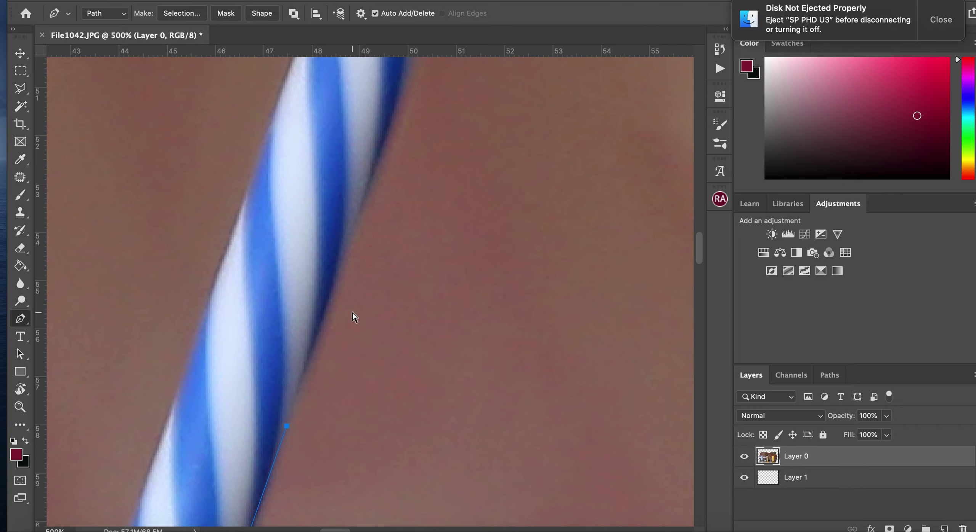
pyautogui.click(371, 185)
pyautogui.moveTo(370, 186); pyautogui.dragTo(298, 422)
pyautogui.scroll(-6, 413, 123)
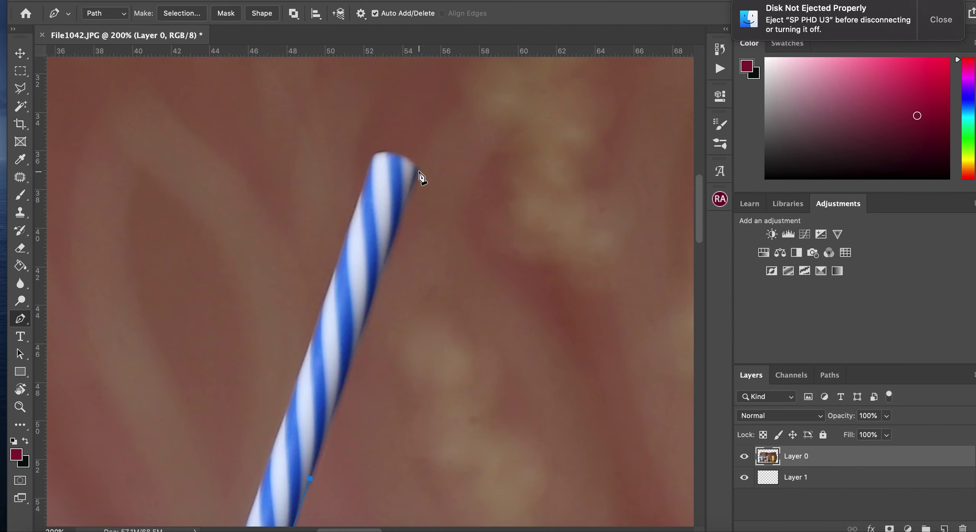
# - Curve the path around the straw tip and break the anchor's outgoing handle
pyautogui.moveTo(374, 157); pyautogui.dragTo(350, 170)
pyautogui.keyDown('alt'); pyautogui.click(373, 158); pyautogui.keyUp('alt')
pyautogui.scroll(-5, 377, 164)
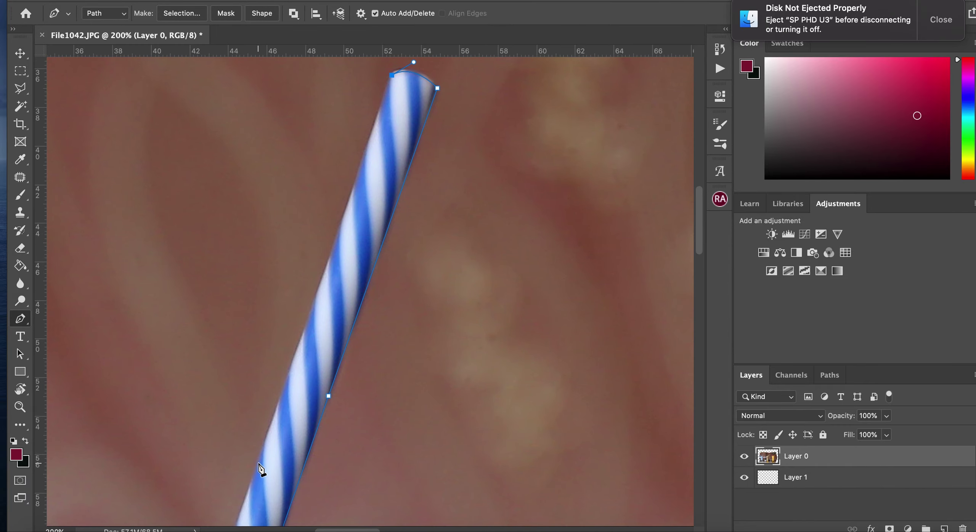
pyautogui.scroll(-10, 263, 458)
pyautogui.hscroll(-8, 351, 179)
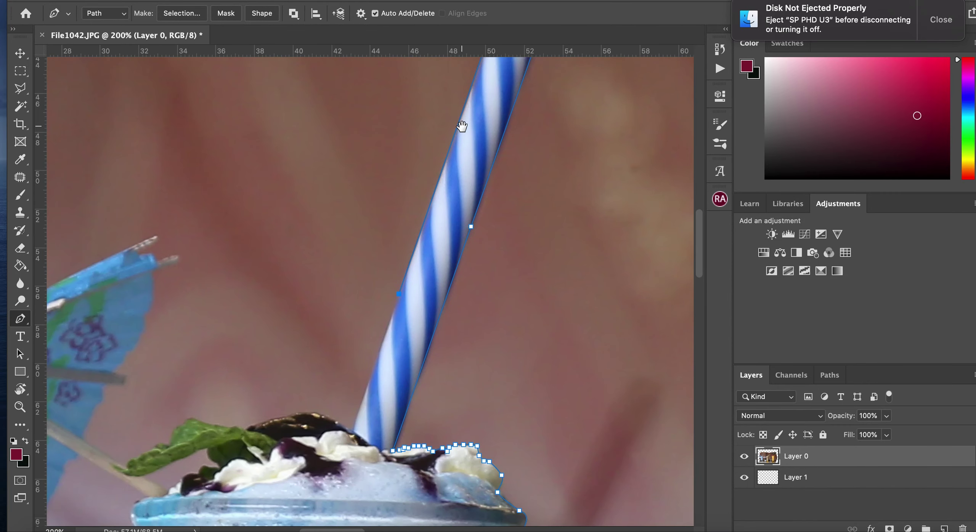
pyautogui.scroll(5, 353, 434)
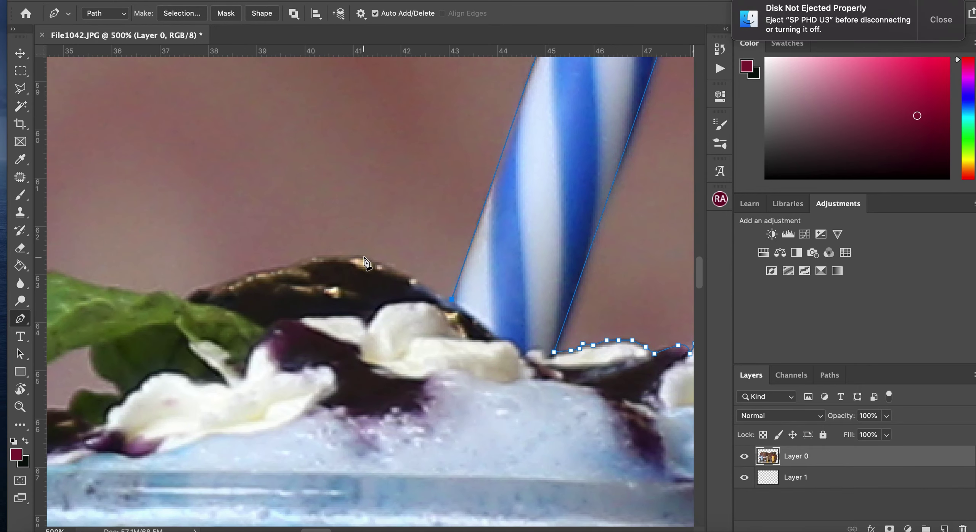
pyautogui.hscroll(-3, 446, 255)
# - Trace anchors along the topping's top edge and follow the mint leaf's edge
pyautogui.click(395, 265)
pyautogui.hscroll(-3, 397, 268)
pyautogui.click(417, 293)
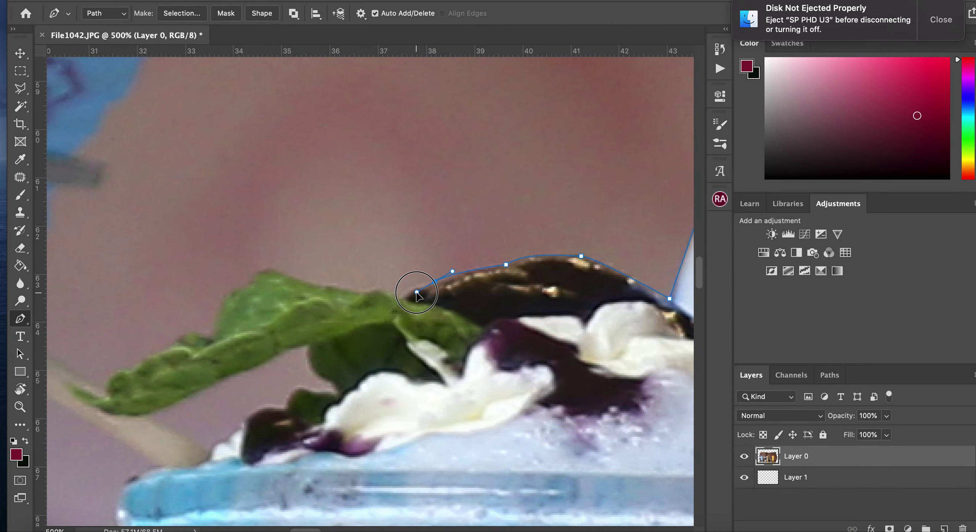
pyautogui.click(397, 297)
pyautogui.moveTo(363, 292); pyautogui.dragTo(243, 290)
# - Trace the pen path along the mint leaf's upper and lower edges, adding a curved point
pyautogui.click(268, 269)
pyautogui.click(241, 290)
pyautogui.click(238, 287)
pyautogui.click(230, 293)
pyautogui.click(221, 307)
pyautogui.click(195, 316)
pyautogui.click(184, 325)
pyautogui.click(169, 333)
pyautogui.click(159, 344)
pyautogui.hscroll(-5, 160, 347)
pyautogui.moveTo(257, 311); pyautogui.dragTo(270, 279)
# - Run the path up the umbrella's edge and around the stick's end, undoing one misplaced point
pyautogui.click(285, 251)
pyautogui.click(285, 236)
pyautogui.click(303, 221)
pyautogui.click(311, 213)
pyautogui.click(313, 189)
pyautogui.click(323, 172)
pyautogui.hotkey('ctrl', 'z')
pyautogui.click(312, 179)
pyautogui.click(319, 171)
pyautogui.click(360, 176)
pyautogui.click(369, 153)
pyautogui.click(337, 144)
# - Continue placing pen anchors further up the umbrella's edge
pyautogui.scroll(5, 336, 153)
pyautogui.click(333, 147)
pyautogui.click(347, 126)
pyautogui.click(362, 119)
pyautogui.click(372, 90)
pyautogui.click(383, 88)
pyautogui.click(386, 158)
pyautogui.click(400, 136)
pyautogui.click(398, 98)
pyautogui.scroll(10, 381, 220)
pyautogui.click(400, 221)
pyautogui.click(388, 173)
# - Trace around the umbrella rib's tip and extend the path toward the umbrella's upper tip
pyautogui.click(465, 141)
pyautogui.click(457, 126)
pyautogui.click(407, 142)
pyautogui.click(396, 130)
pyautogui.click(372, 127)
pyautogui.click(359, 121)
pyautogui.click(376, 111)
pyautogui.click(410, 88)
# - Add pen points along the umbrella edge reaching the white tip
pyautogui.hscroll(-11, 165, 276)
pyautogui.scroll(-3, 164, 275)
pyautogui.click(90, 291)
pyautogui.hscroll(-12, 90, 290)
pyautogui.scroll(-1, 90, 291)
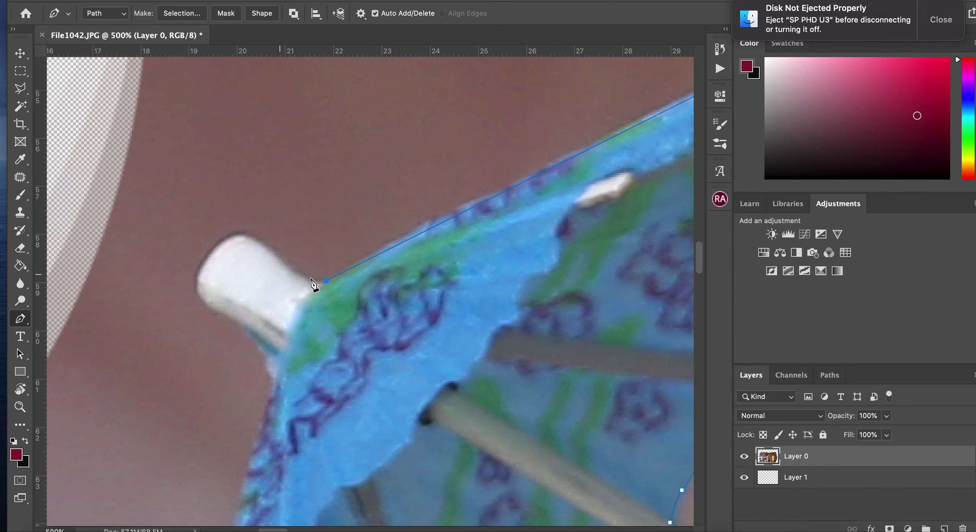
pyautogui.click(278, 260)
# - Curve the path over the umbrella's white tip, correcting badly placed points
pyautogui.moveTo(259, 234); pyautogui.dragTo(246, 223)
pyautogui.hotkey('ctrl', 'z')
pyautogui.click(311, 281)
pyautogui.click(279, 259)
pyautogui.moveTo(281, 263); pyautogui.dragTo(254, 229)
pyautogui.click(280, 261)
pyautogui.moveTo(243, 231); pyautogui.dragTo(236, 231)
pyautogui.moveTo(197, 293); pyautogui.dragTo(199, 343)
pyautogui.click(197, 293)
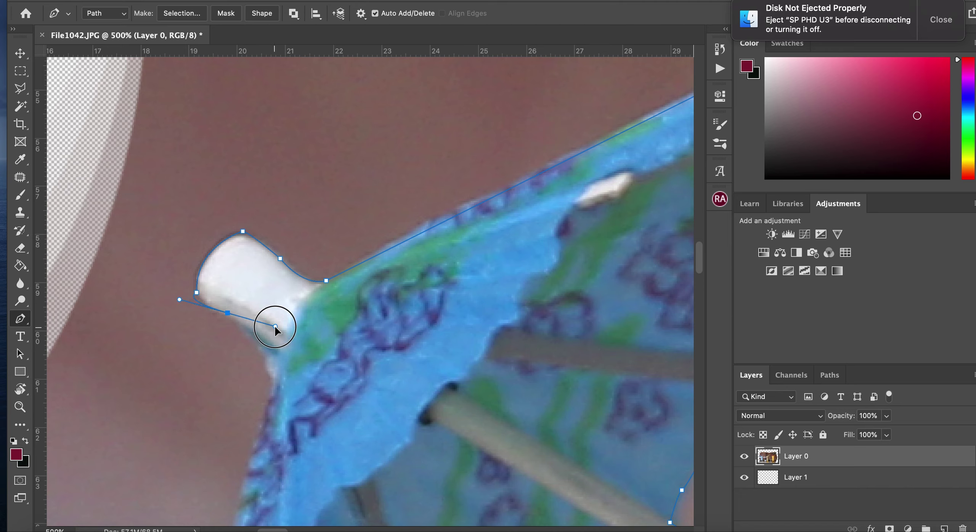
pyautogui.moveTo(274, 325)
pyautogui.mouseDown()
pyautogui.moveTo(253, 320)
pyautogui.moveTo(269, 350)
pyautogui.mouseUp()
pyautogui.click(227, 312)
pyautogui.press('BackSpace')
# - Continue the path down the umbrella edge with a corner point and a curve
pyautogui.moveTo(239, 317); pyautogui.dragTo(239, 317)
pyautogui.click(239, 321)
pyautogui.click(259, 337)
pyautogui.moveTo(275, 379); pyautogui.dragTo(268, 404)
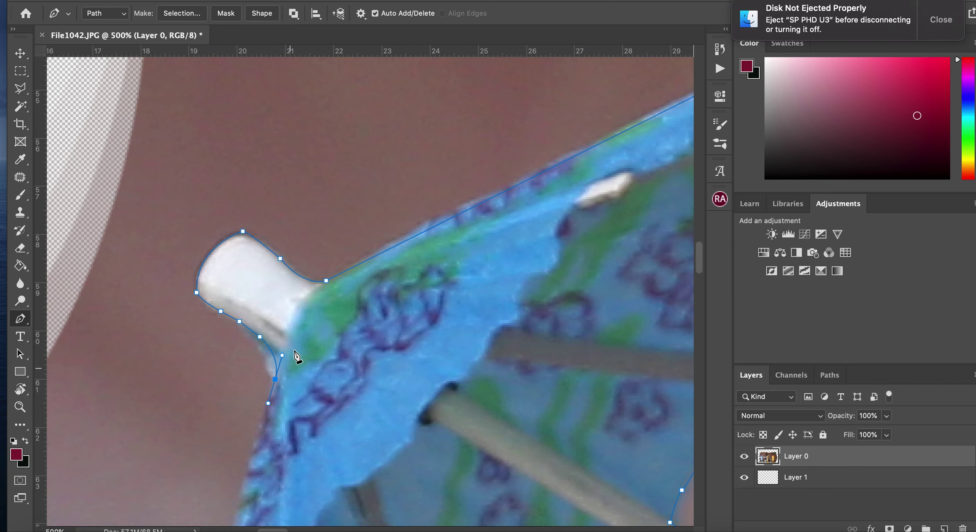
pyautogui.scroll(-3, 267, 360)
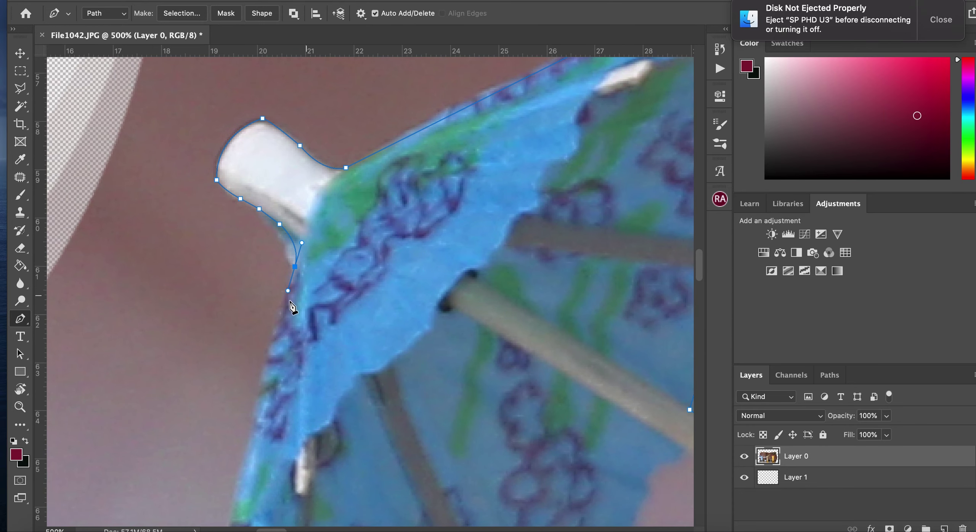
# - Trace down the umbrella's left edge to its bottom corner
pyautogui.click(292, 285)
pyautogui.click(286, 295)
pyautogui.click(283, 311)
pyautogui.click(276, 323)
pyautogui.scroll(-3, 273, 356)
pyautogui.click(271, 329)
pyautogui.scroll(-3, 289, 250)
pyautogui.click(251, 348)
pyautogui.scroll(-4, 254, 388)
pyautogui.click(224, 453)
pyautogui.moveTo(227, 466); pyautogui.dragTo(235, 462)
# - Follow the first stretch of the umbrella's scalloped bottom edge
pyautogui.click(235, 450)
pyautogui.click(241, 445)
pyautogui.click(255, 446)
pyautogui.click(276, 475)
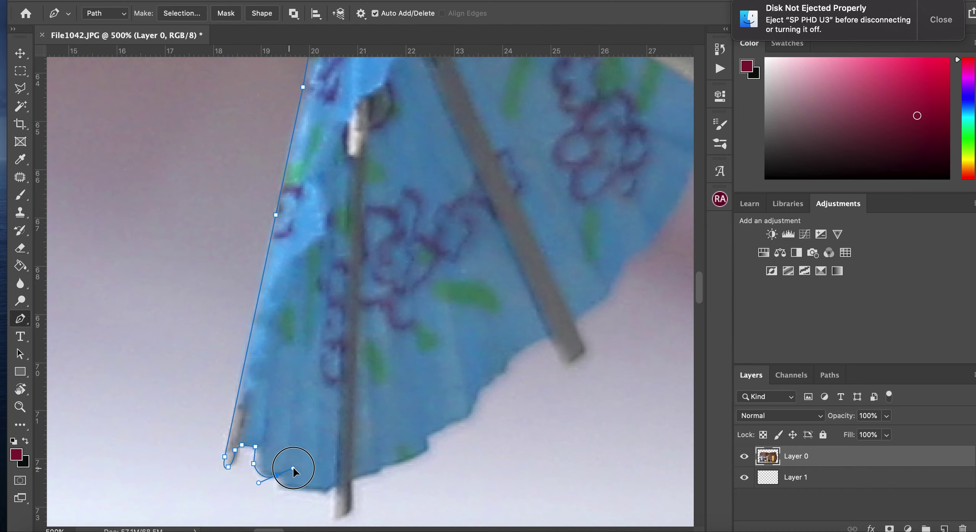
pyautogui.scroll(-3, 287, 477)
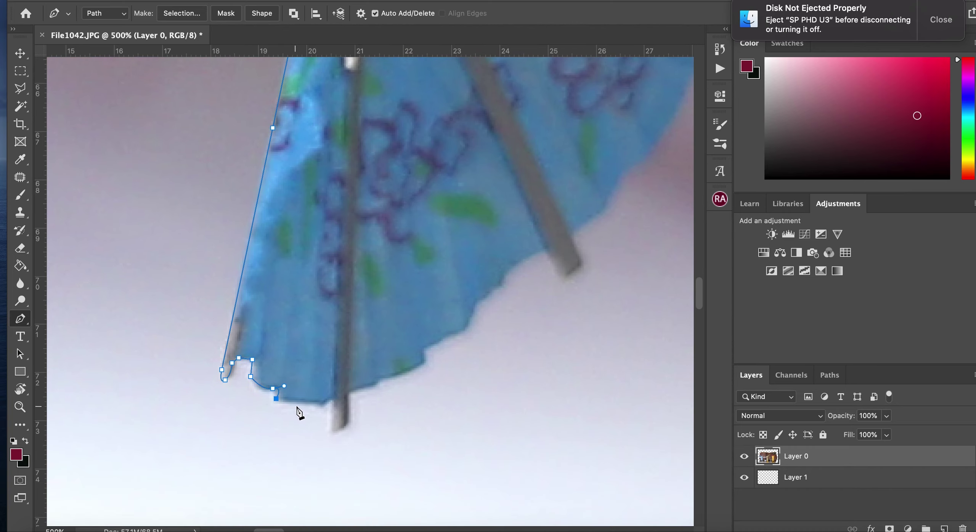
pyautogui.click(320, 404)
pyautogui.click(333, 395)
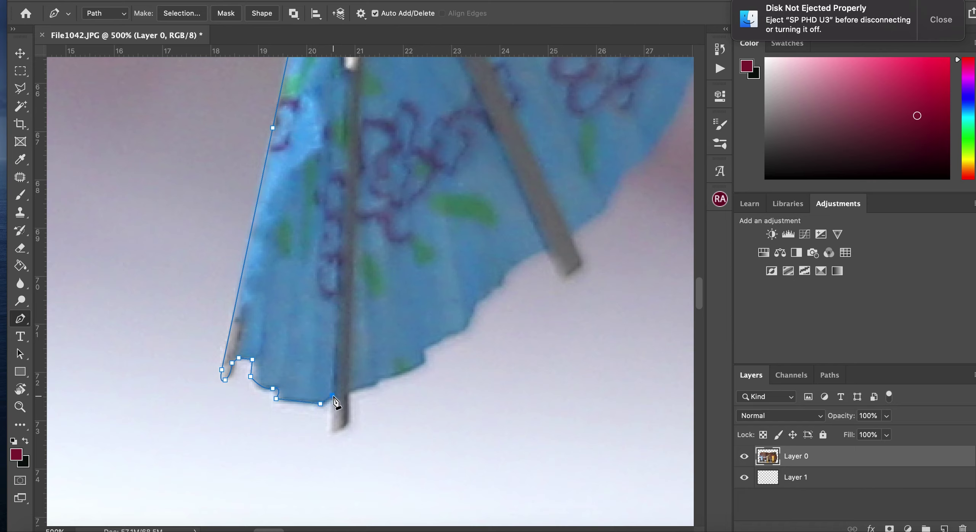
pyautogui.click(348, 423)
pyautogui.click(374, 385)
# - Continue along the rest of the scalloped bottom edge, curving one section
pyautogui.click(378, 377)
pyautogui.click(424, 346)
pyautogui.click(440, 334)
pyautogui.click(463, 333)
pyautogui.click(458, 328)
pyautogui.click(474, 309)
pyautogui.moveTo(488, 294); pyautogui.dragTo(498, 290)
pyautogui.click(509, 264)
pyautogui.click(523, 257)
pyautogui.click(547, 246)
# - Trace around the umbrella rib's end and start up the edge
pyautogui.click(559, 278)
pyautogui.click(578, 266)
pyautogui.click(570, 232)
pyautogui.click(598, 210)
# - Trace the path up the umbrella's fabric edge to its top corner
pyautogui.moveTo(618, 181); pyautogui.dragTo(438, 263)
pyautogui.click(438, 255)
pyautogui.click(469, 237)
pyautogui.click(488, 201)
pyautogui.click(504, 169)
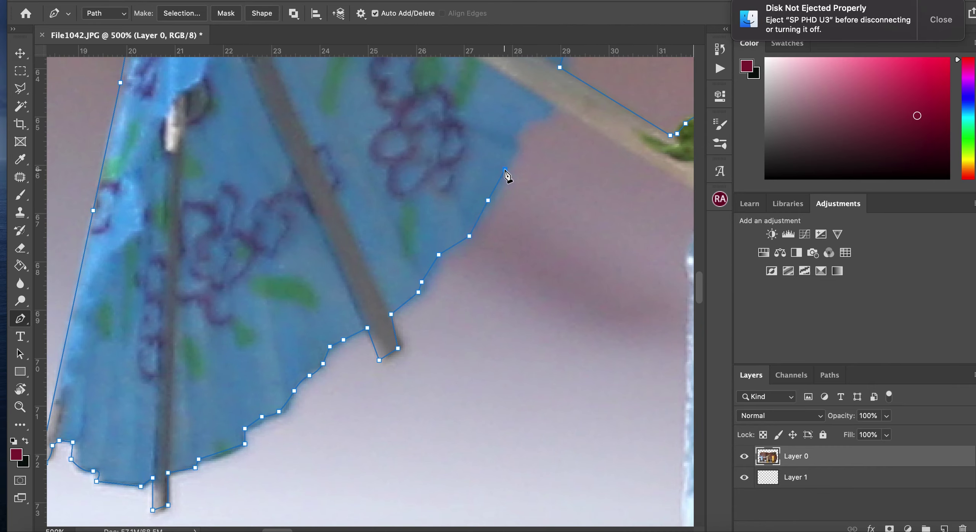
pyautogui.click(517, 142)
pyautogui.click(516, 134)
pyautogui.click(524, 120)
pyautogui.click(544, 119)
pyautogui.click(551, 103)
# - Run the path back along the umbrella stick to the glass rim
pyautogui.hscroll(10, 545, 126)
pyautogui.click(517, 210)
pyautogui.click(486, 229)
# - Add two anchors down the glass's left edge below the rim, then undo them
pyautogui.scroll(-10, 487, 237)
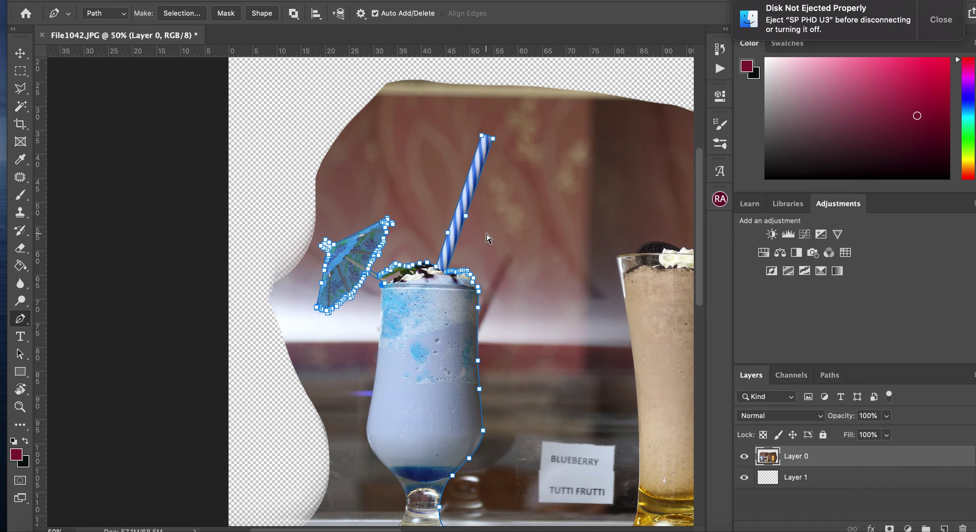
pyautogui.scroll(6, 488, 239)
pyautogui.moveTo(468, 323); pyautogui.dragTo(465, 265)
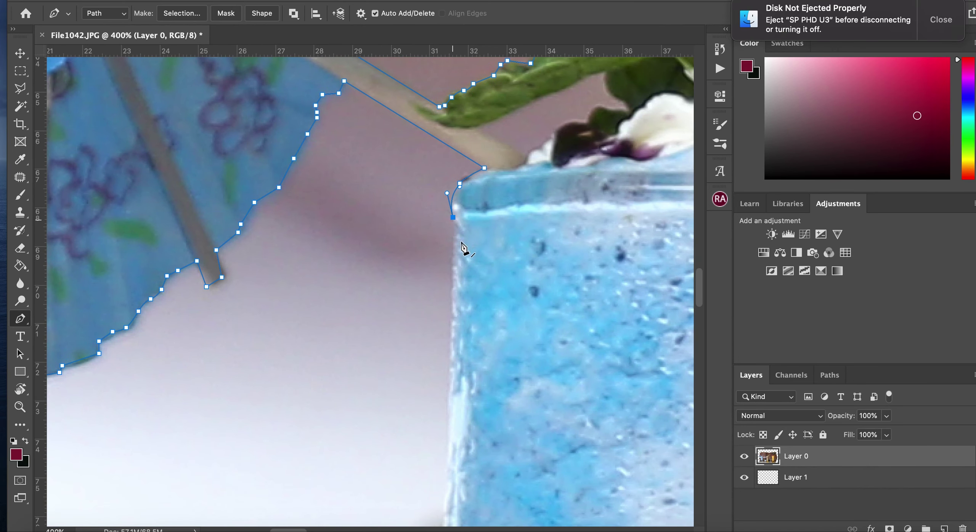
pyautogui.scroll(-3, 463, 341)
pyautogui.click(449, 366)
pyautogui.scroll(-9, 448, 367)
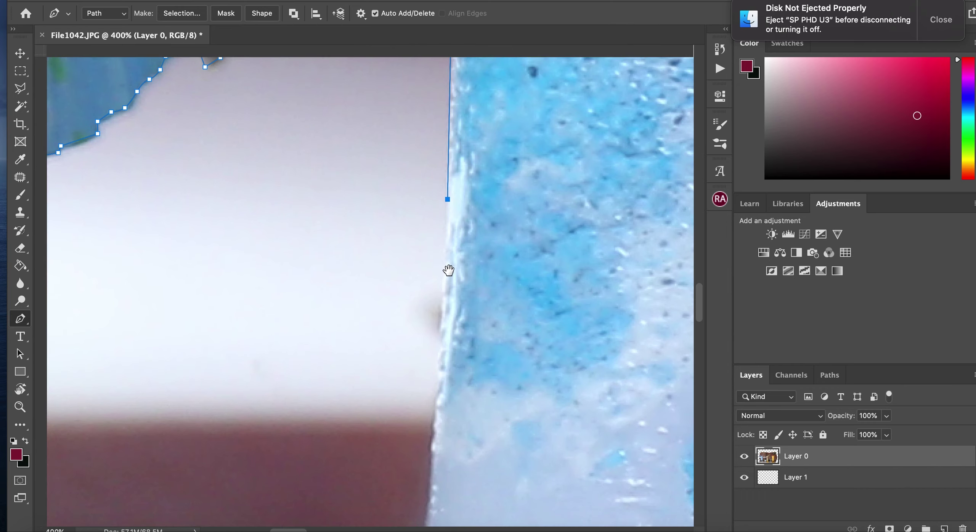
pyautogui.click(442, 393)
pyautogui.scroll(-9, 442, 396)
pyautogui.moveTo(440, 241); pyautogui.dragTo(437, 328)
pyautogui.press('super+z')
pyautogui.press('super+z')
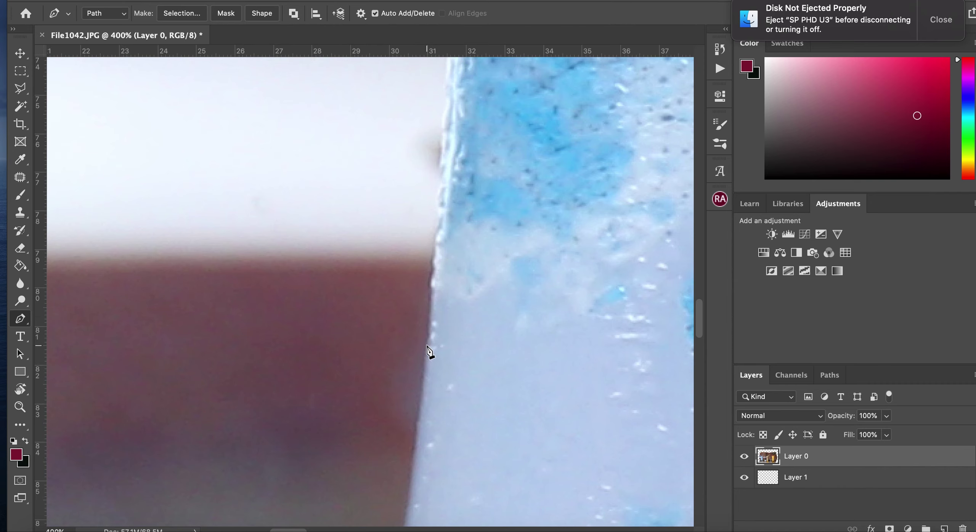
# - Re-trace the upper left edge with new anchors, removing a curved point's stray handles
pyautogui.scroll(16, 464, 437)
pyautogui.scroll(-9, 471, 452)
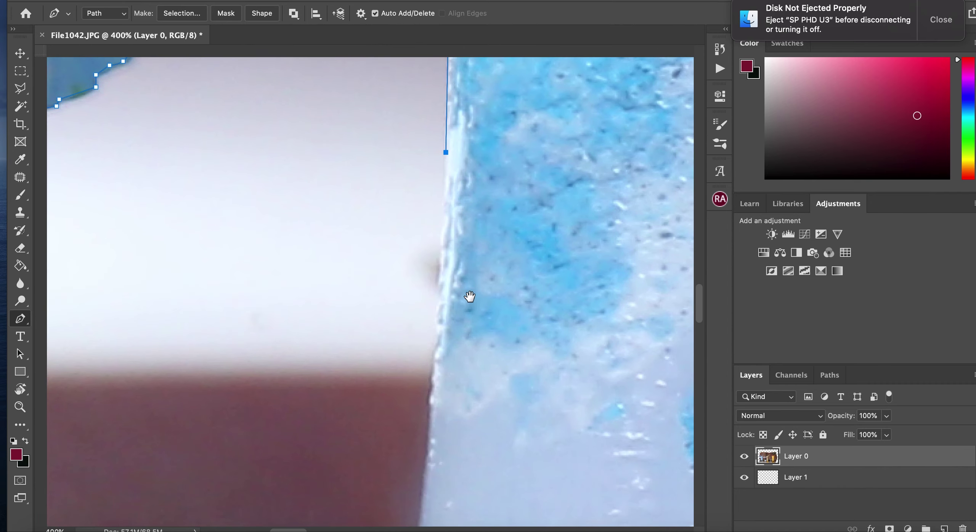
pyautogui.click(440, 300)
pyautogui.scroll(-3, 443, 336)
pyautogui.moveTo(440, 279); pyautogui.dragTo(442, 282)
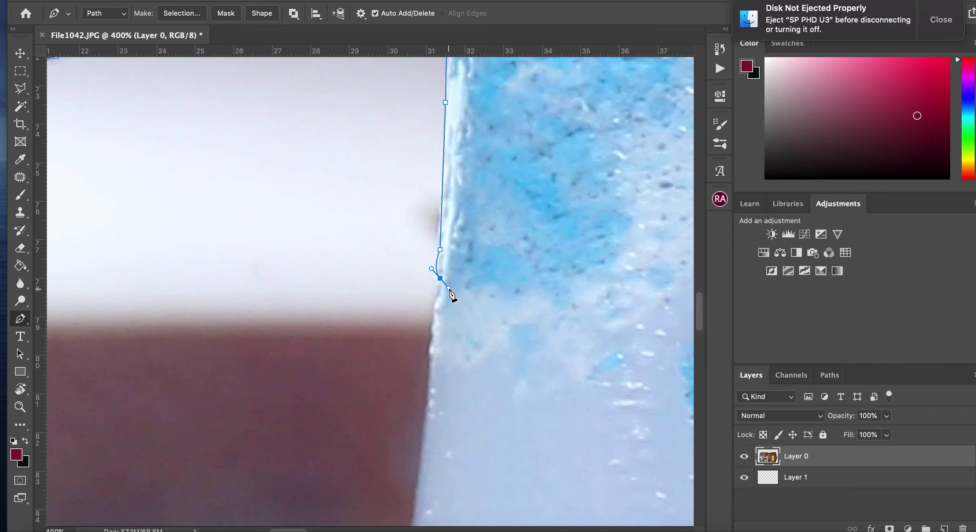
pyautogui.click(442, 280)
pyautogui.click(441, 279)
pyautogui.click(437, 293)
pyautogui.scroll(-1, 458, 322)
# - Zoom in and continue the outline down the left edge with curved and corner anchors
pyautogui.press('super+equal')
pyautogui.press('super+equal')
pyautogui.scroll(-1, 460, 283)
pyautogui.moveTo(465, 280); pyautogui.dragTo(470, 289)
pyautogui.click(464, 276)
pyautogui.moveTo(488, 323); pyautogui.dragTo(488, 260)
pyautogui.moveTo(464, 224); pyautogui.dragTo(458, 226)
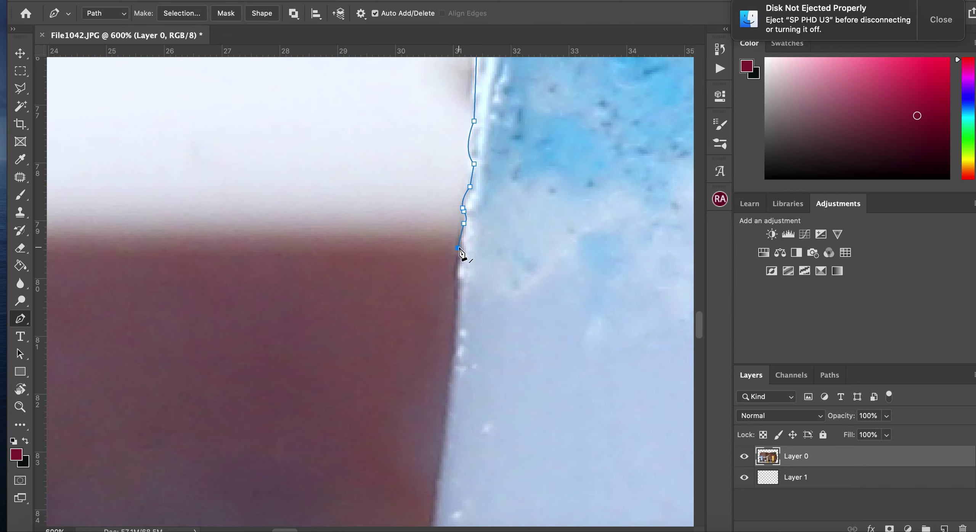
pyautogui.click(460, 279)
pyautogui.scroll(-3, 431, 347)
pyautogui.click(438, 406)
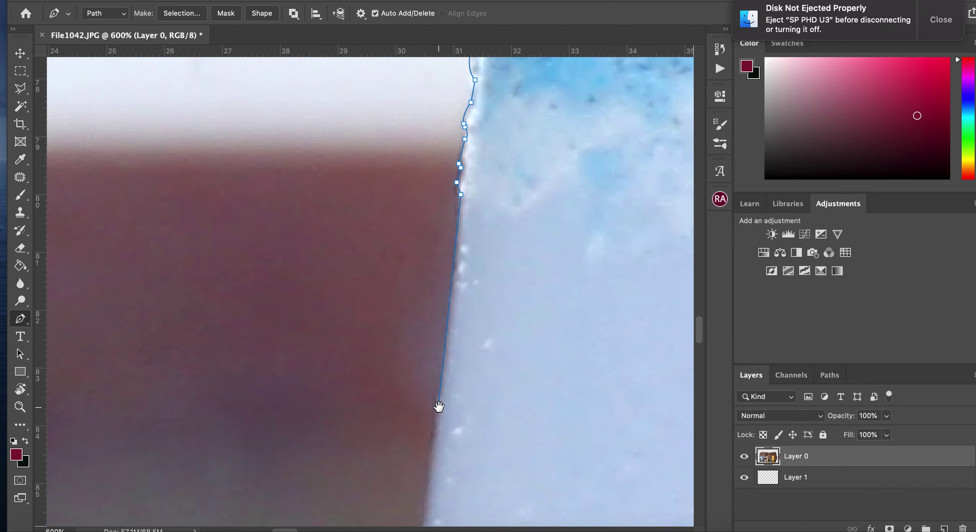
pyautogui.moveTo(439, 407); pyautogui.dragTo(439, 179)
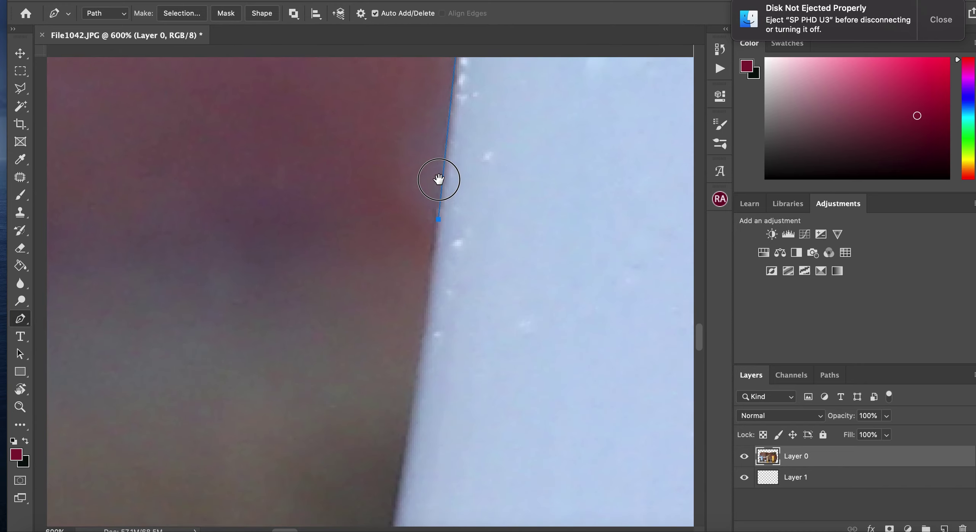
# - Place further anchors down the glass's left edge
pyautogui.click(407, 399)
pyautogui.scroll(-8, 381, 273)
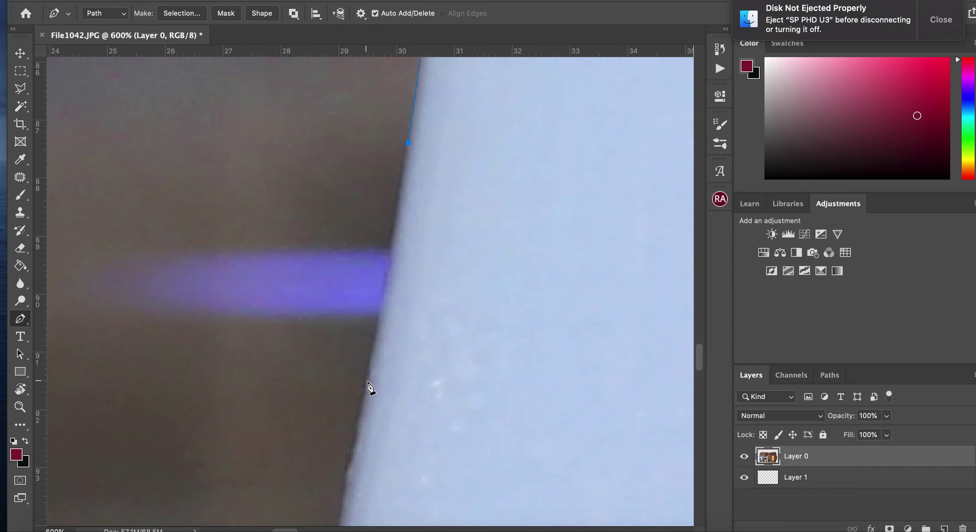
pyautogui.click(367, 386)
pyautogui.scroll(-7, 366, 262)
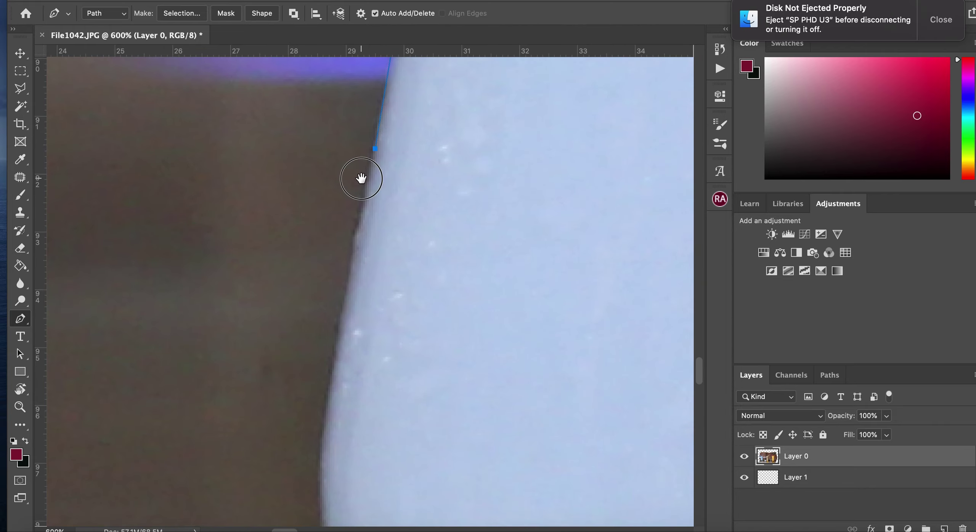
pyautogui.moveTo(361, 178); pyautogui.dragTo(357, 311)
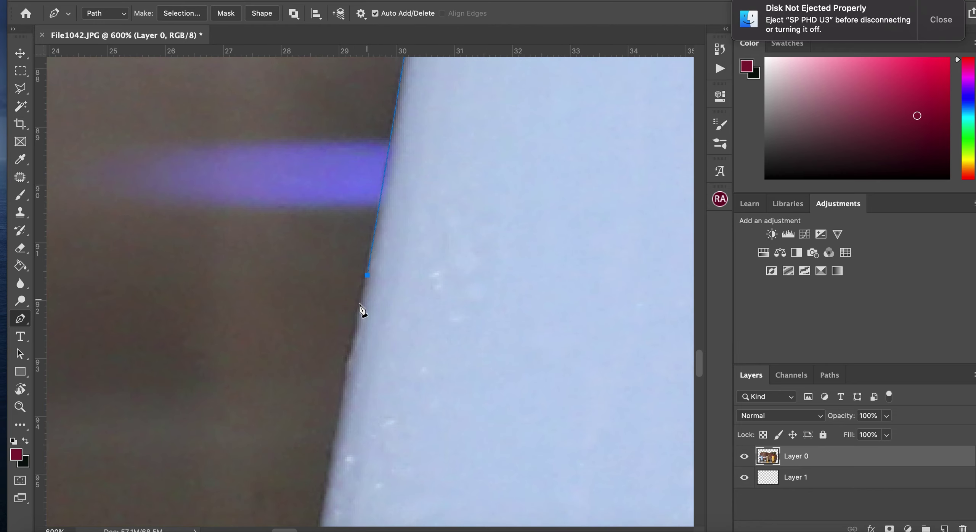
pyautogui.scroll(-6, 440, 277)
pyautogui.scroll(3, 440, 276)
pyautogui.scroll(3, 442, 277)
pyautogui.moveTo(363, 337); pyautogui.dragTo(370, 212)
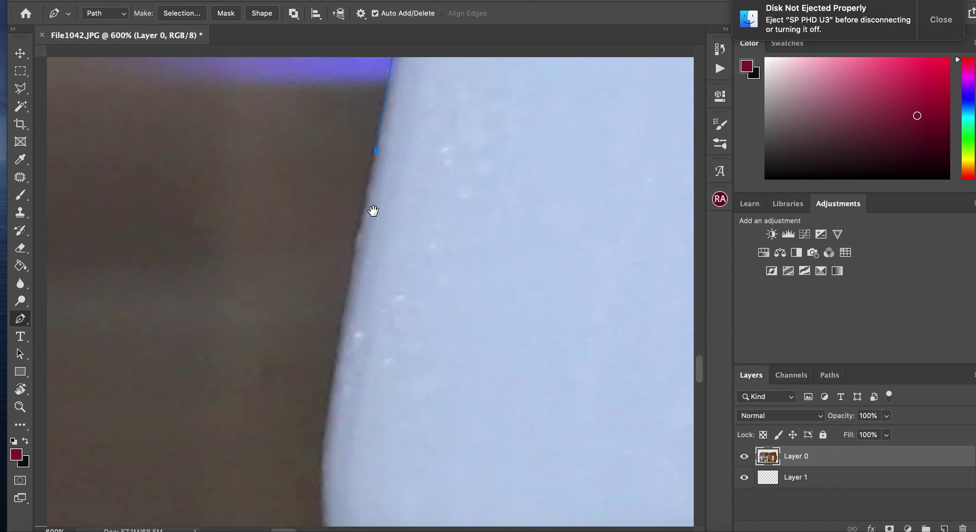
# - Anchor the side down to where the bowl curves outward and curve the path along it
pyautogui.click(349, 294)
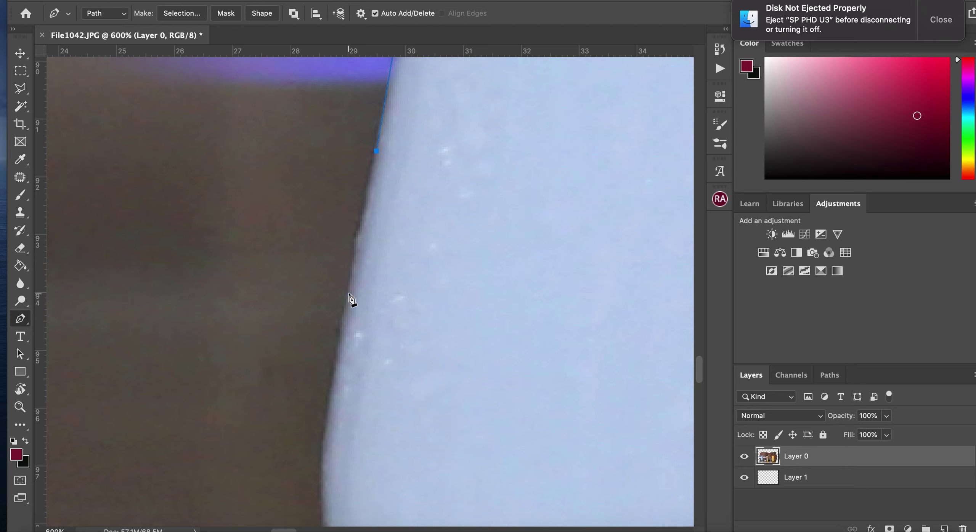
pyautogui.click(341, 329)
pyautogui.click(329, 413)
pyautogui.moveTo(328, 436); pyautogui.dragTo(330, 442)
pyautogui.click(329, 413)
pyautogui.moveTo(342, 449); pyautogui.dragTo(353, 207)
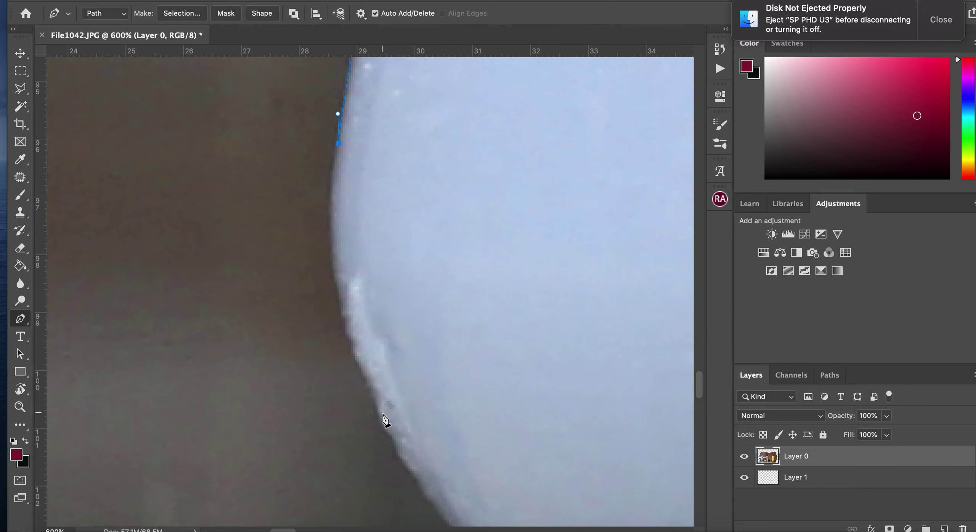
pyautogui.moveTo(384, 417); pyautogui.dragTo(460, 527)
# - Curve the outline along the bowl's underside, replacing a misplaced anchor
pyautogui.press('super+minus')
pyautogui.press('super+minus')
pyautogui.press('super+minus')
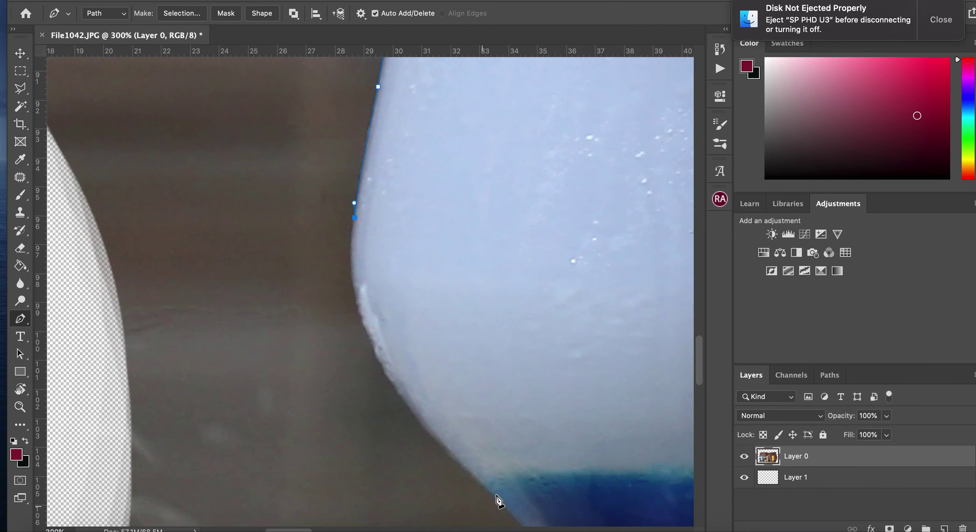
pyautogui.moveTo(497, 499); pyautogui.dragTo(656, 448)
pyautogui.press('super+z')
pyautogui.moveTo(451, 316); pyautogui.dragTo(579, 433)
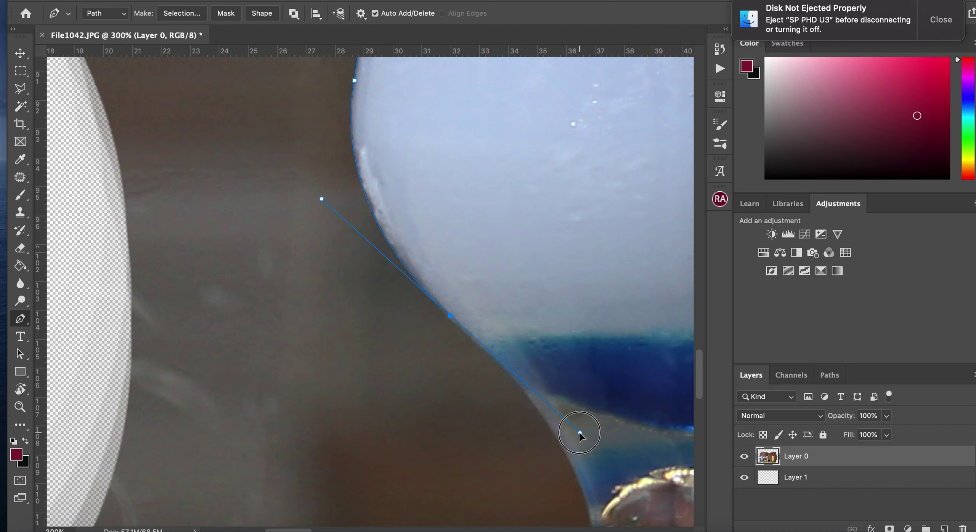
pyautogui.moveTo(579, 432)
pyautogui.mouseDown()
pyautogui.moveTo(565, 428)
pyautogui.moveTo(580, 432)
pyautogui.mouseUp()
pyautogui.moveTo(576, 428); pyautogui.dragTo(579, 430)
pyautogui.scroll(-5, 481, 366)
pyautogui.hscroll(3, 481, 366)
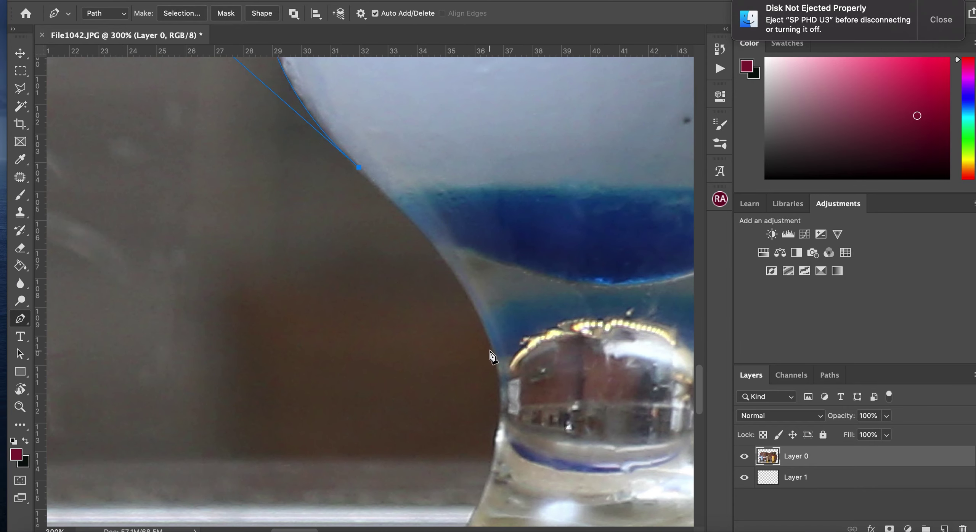
# - Trace down the stem and across the foot, then close the path at the starting anchor
pyautogui.moveTo(495, 353); pyautogui.dragTo(500, 419)
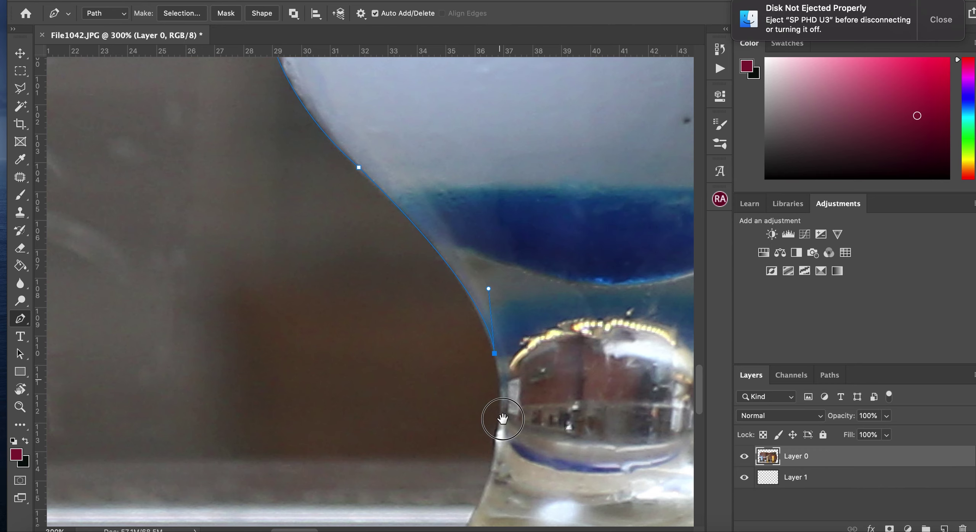
pyautogui.moveTo(499, 414); pyautogui.dragTo(496, 263)
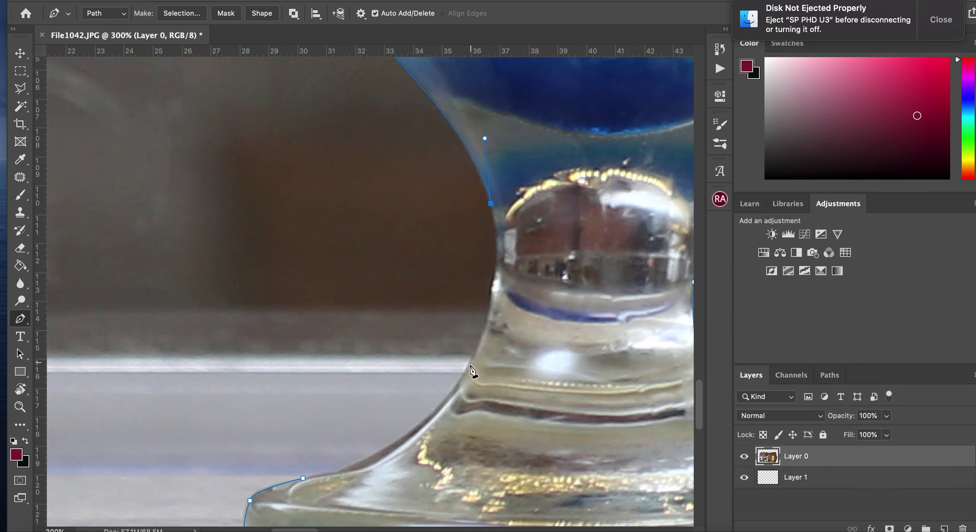
pyautogui.moveTo(467, 368); pyautogui.dragTo(425, 435)
pyautogui.scroll(-5, 469, 374)
pyautogui.hscroll(-2, 469, 373)
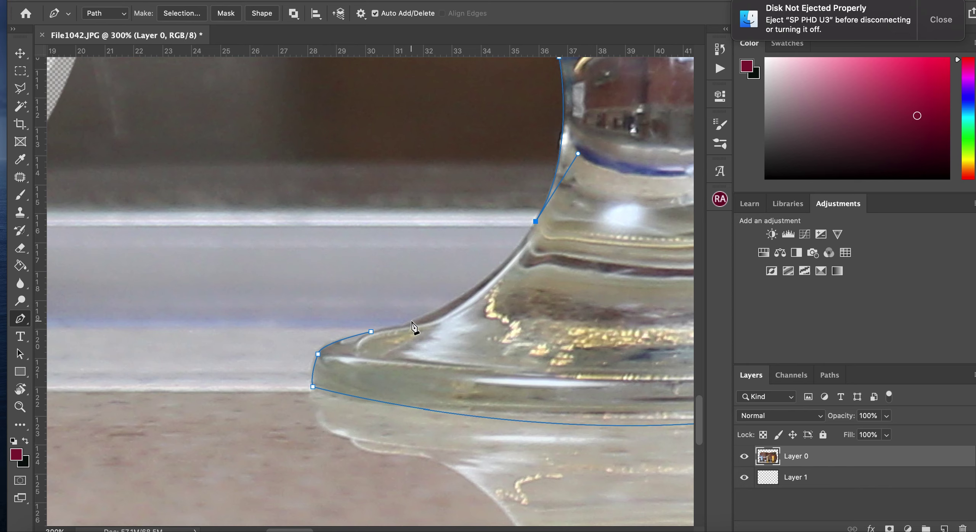
pyautogui.moveTo(412, 321); pyautogui.dragTo(345, 337)
pyautogui.keyDown('alt'); pyautogui.click(412, 321); pyautogui.keyUp('alt')
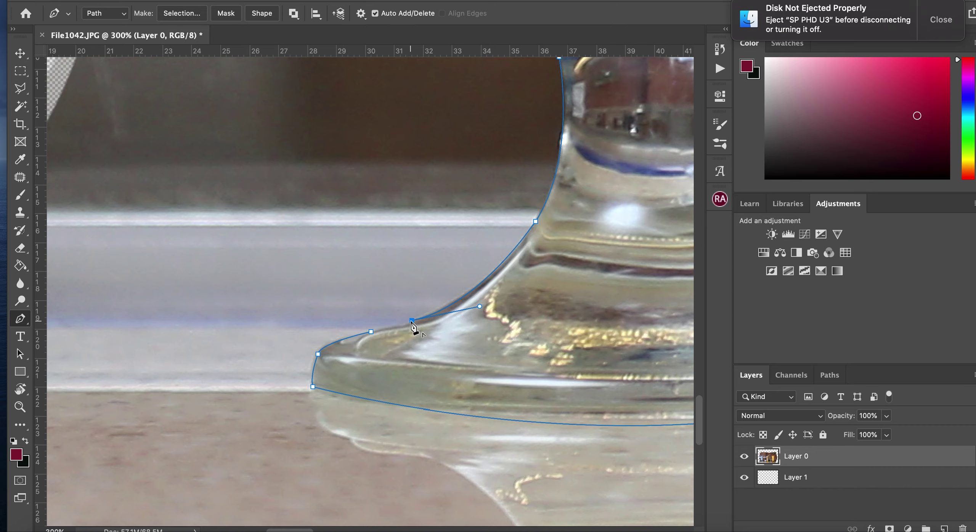
pyautogui.click(371, 332)
pyautogui.hscroll(10, 467, 335)
pyautogui.scroll(4, 466, 336)
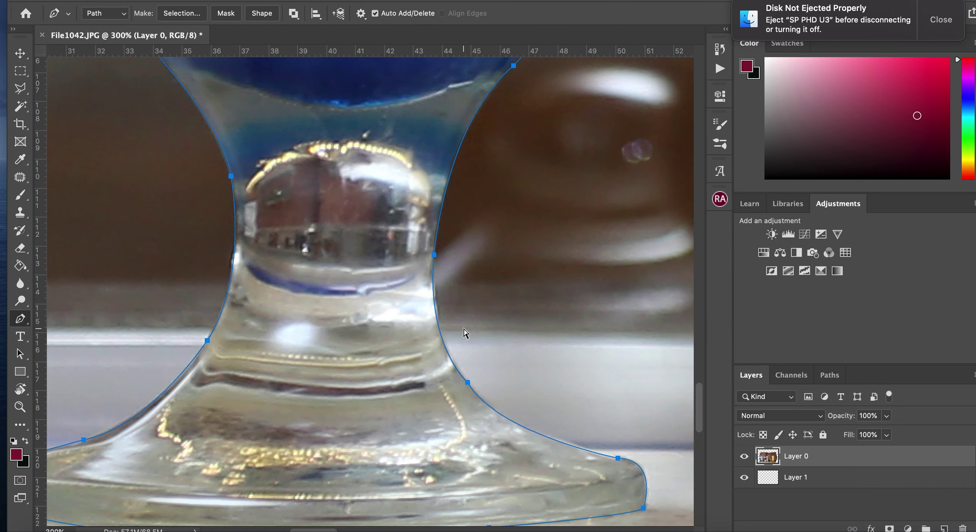
pyautogui.press('super+minus')
pyautogui.press('super+minus')
pyautogui.press('super+minus')
pyautogui.press('super+minus')
pyautogui.press('super+minus')
pyautogui.press('super+minus')
pyautogui.press('super+minus')
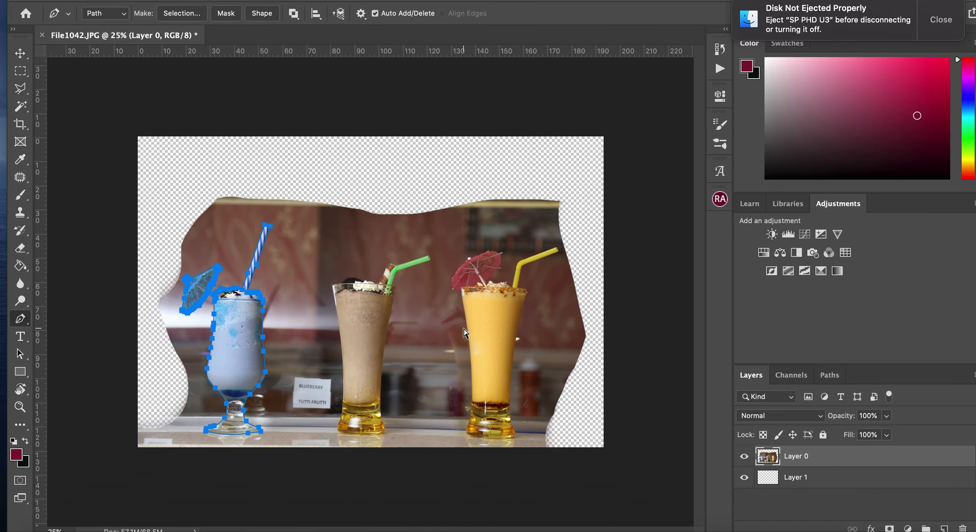
# - Zoom in on the blue glass and turn on View > Rulers
pyautogui.press('super+plus')
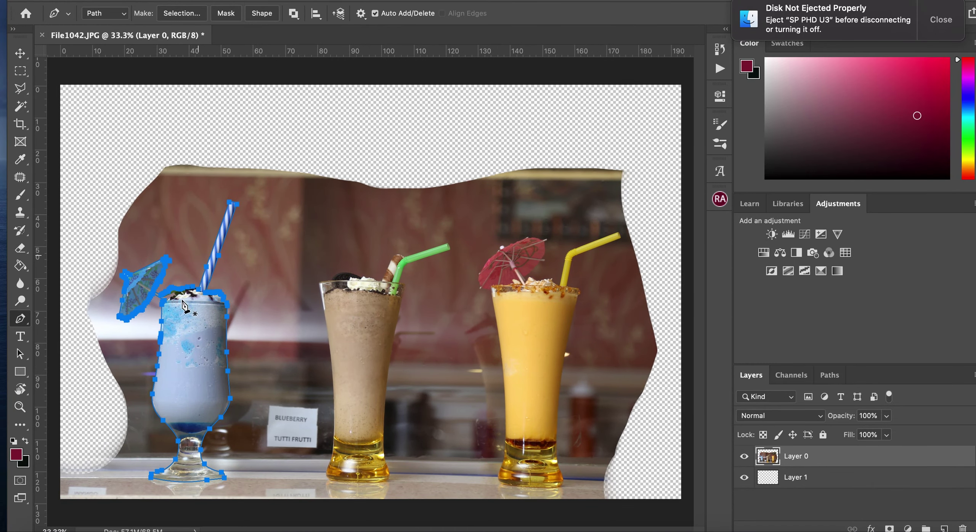
pyautogui.press('super+plus')
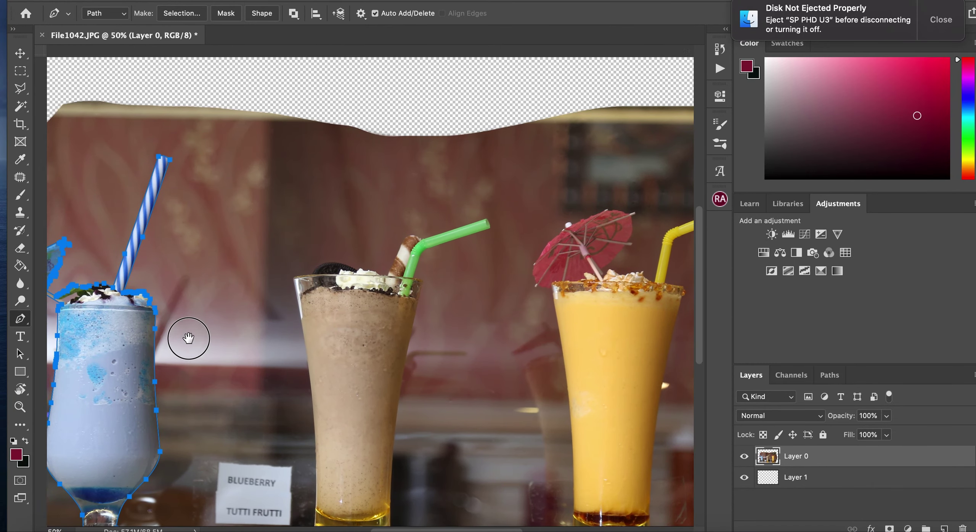
pyautogui.moveTo(189, 338); pyautogui.dragTo(479, 244)
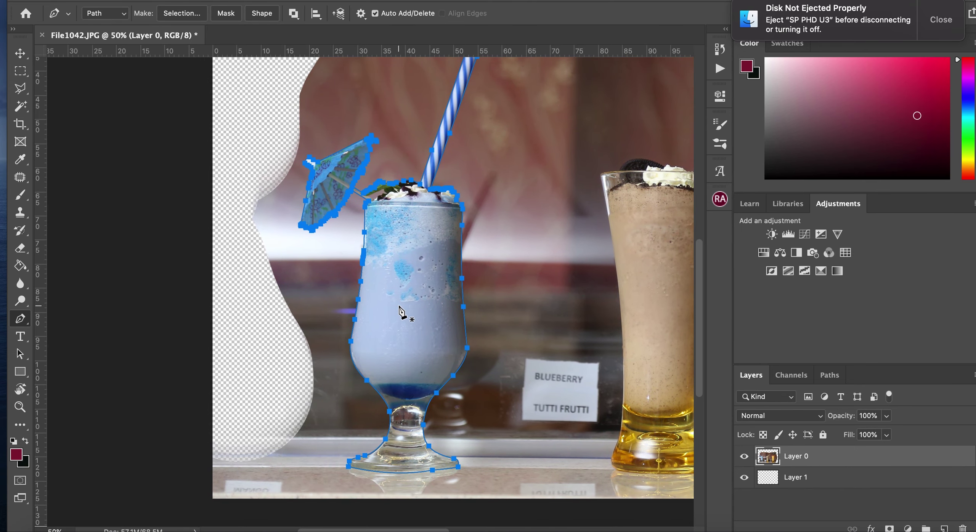
pyautogui.scroll(10, 399, 310)
pyautogui.scroll(-7, 400, 310)
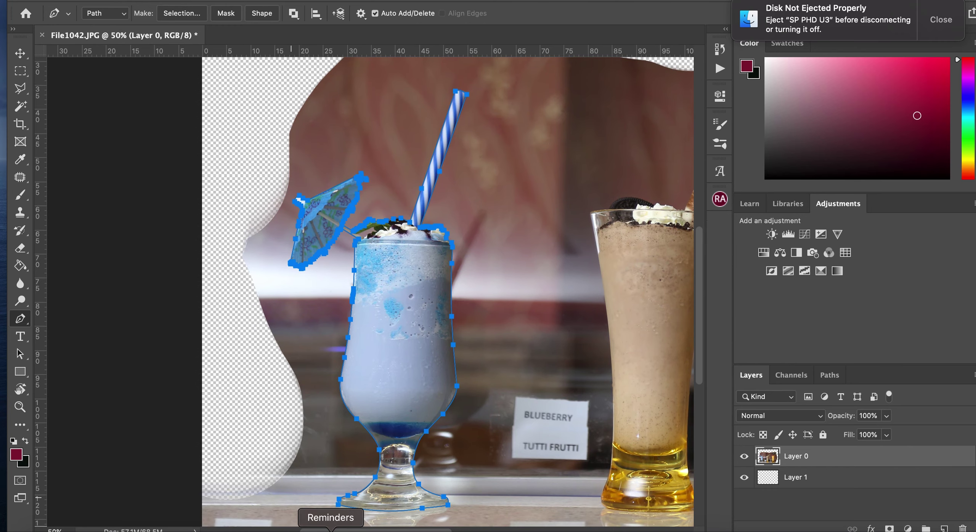
pyautogui.scroll(10, 363, 309)
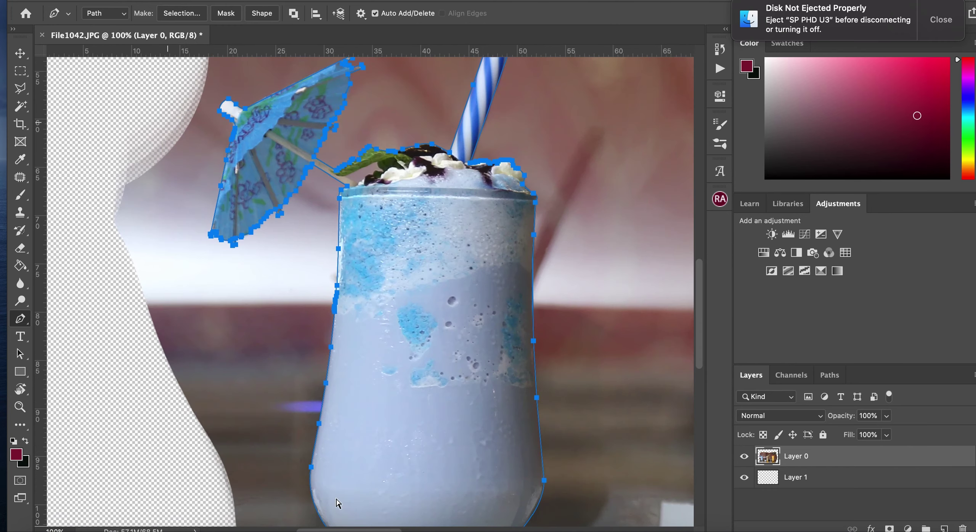
pyautogui.scroll(-15, 336, 376)
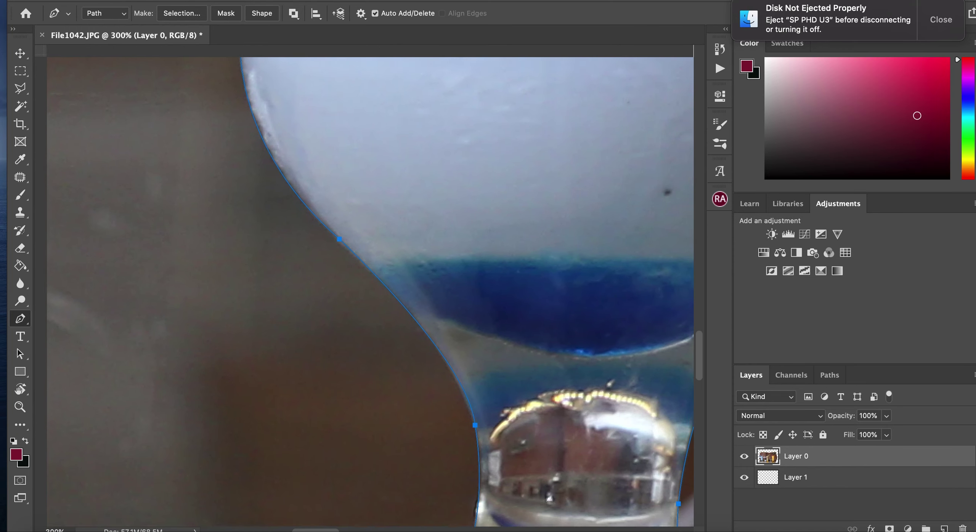
pyautogui.click(385, 1)
pyautogui.click(415, 245)
# - Close the path at the glass base by clicking the first anchor, then zoom out
pyautogui.scroll(-8, 359, 255)
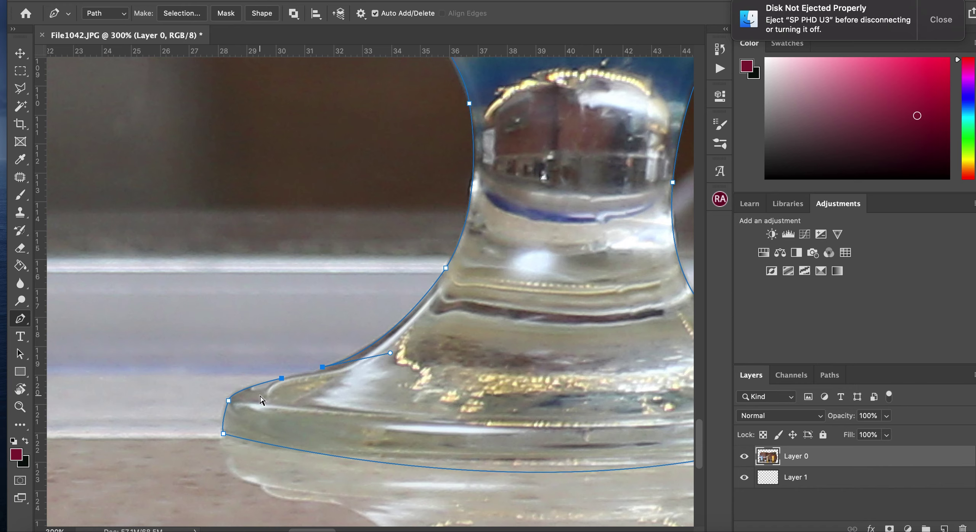
pyautogui.scroll(-3, 260, 400)
pyautogui.hscroll(-5, 260, 401)
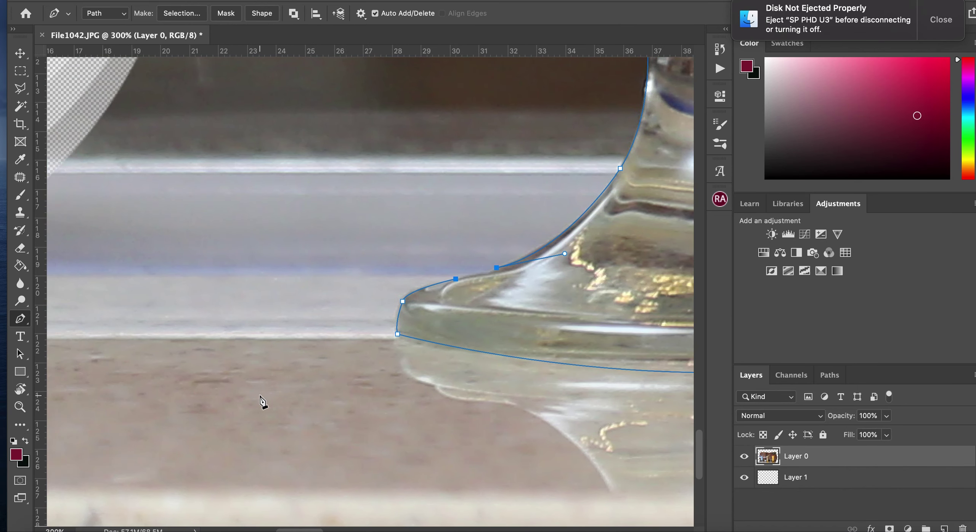
pyautogui.hscroll(3, 260, 400)
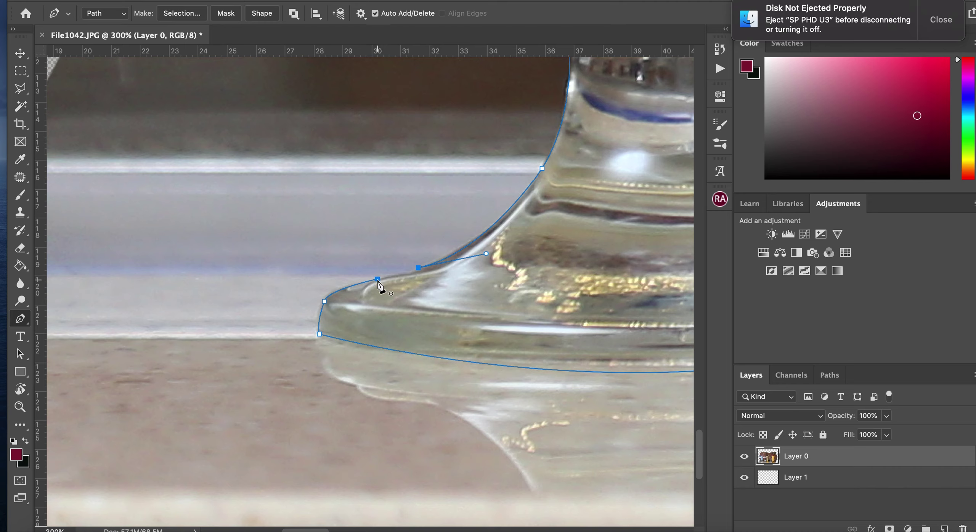
pyautogui.click(377, 280)
pyautogui.hscroll(15, 544, 305)
pyautogui.scroll(5, 544, 305)
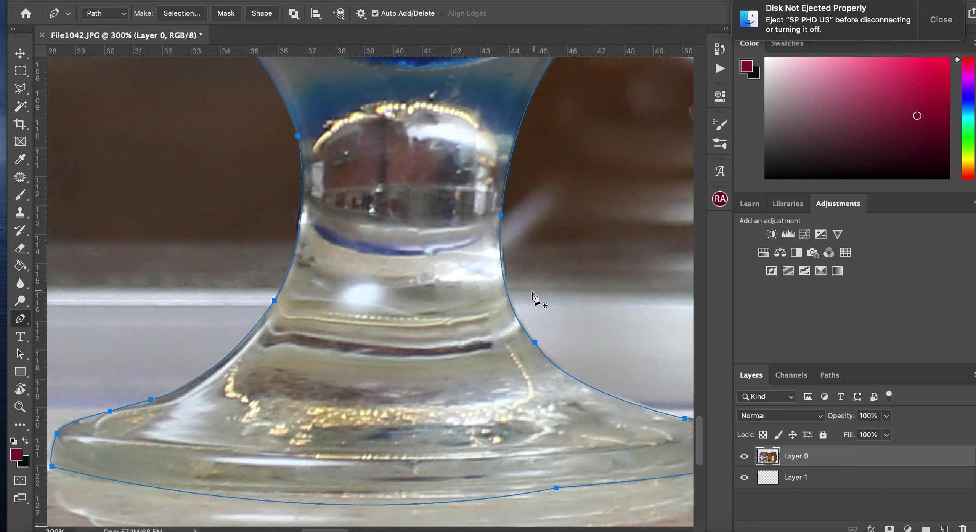
pyautogui.scroll(15, 458, 212)
pyautogui.scroll(20, 458, 212)
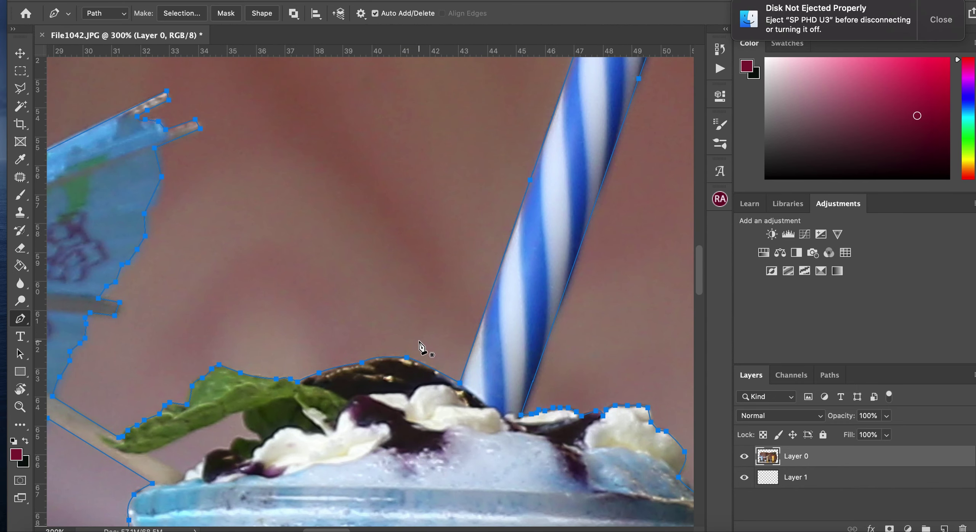
pyautogui.scroll(-10, 424, 349)
pyautogui.press('super+minus')
pyautogui.press('super+minus')
pyautogui.press('super+minus')
pyautogui.press('super+minus')
# - Make a selection from the path with 0 feather and delete the glass from Layer 0
pyautogui.rightClick(382, 351)
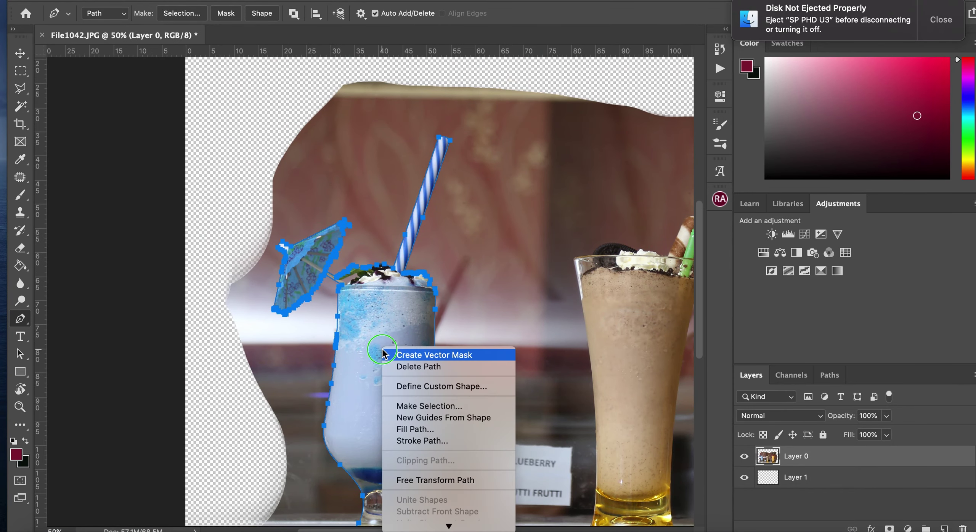
pyautogui.click(437, 407)
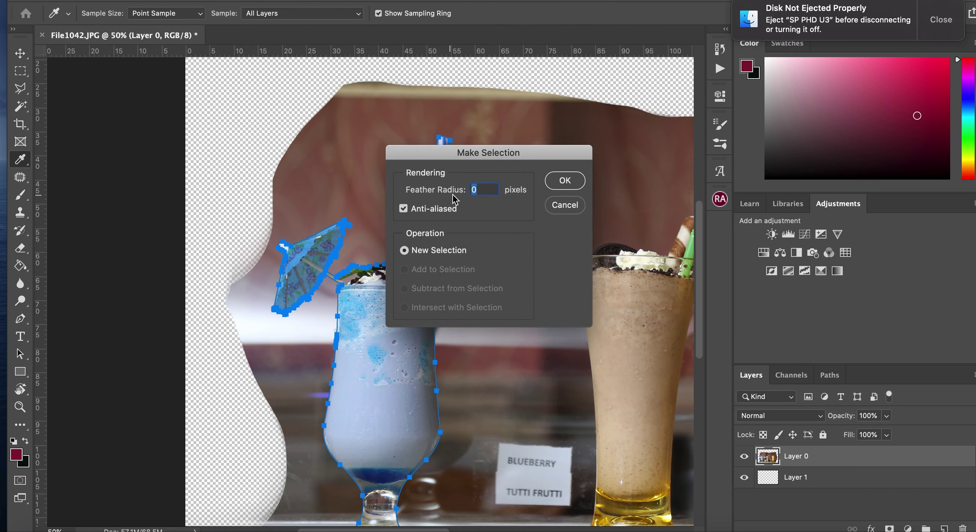
pyautogui.click(551, 186)
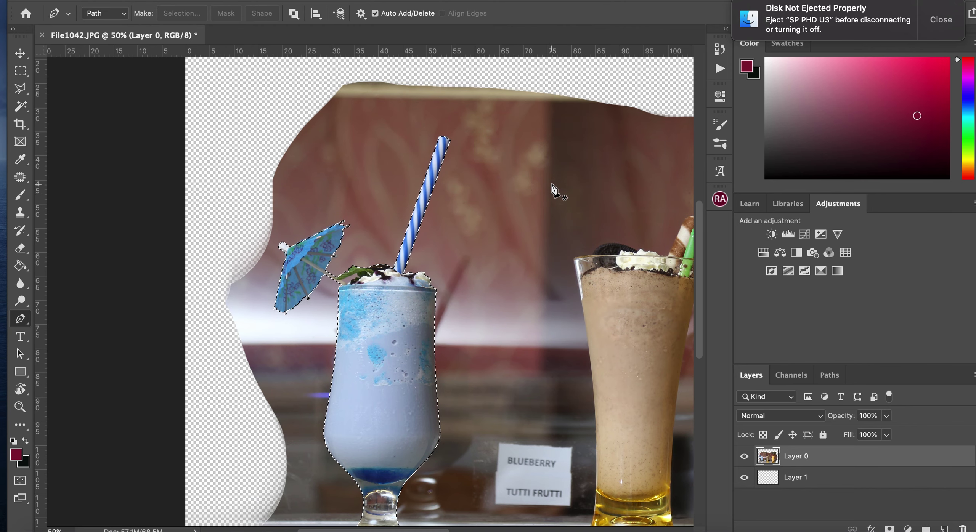
pyautogui.press('Delete')
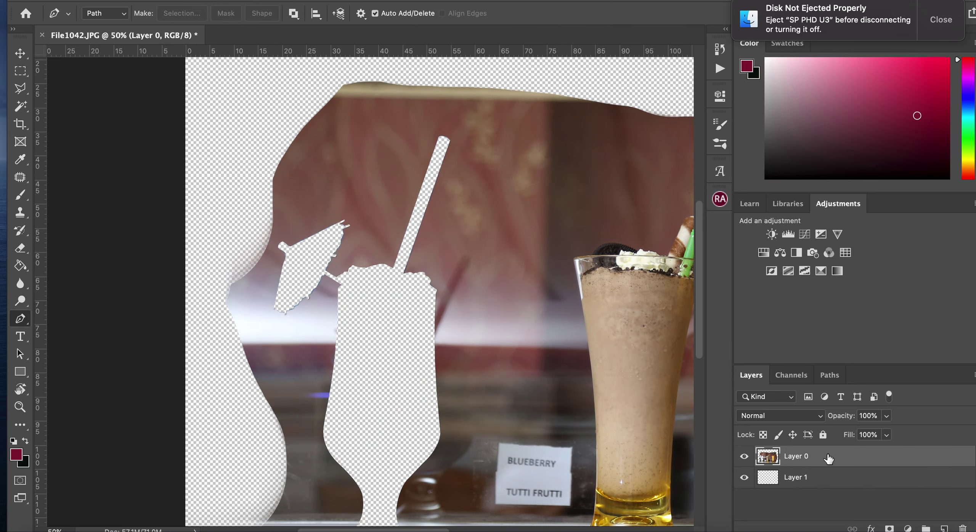
pyautogui.press('super+minus')
pyautogui.press('super+minus')
pyautogui.press('super+minus')
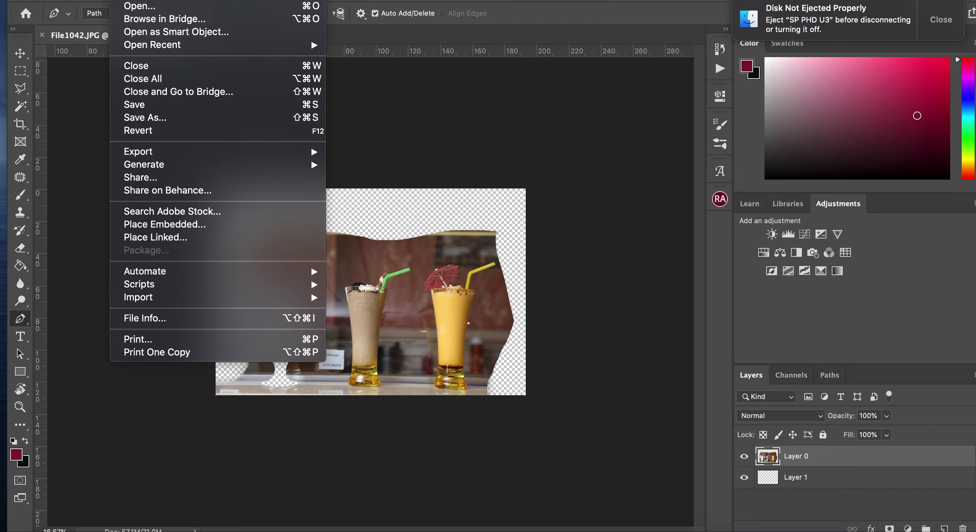
# - Create a new document from the Custom 1920 x 1080 preset
pyautogui.press('Escape')
pyautogui.press('super+n')
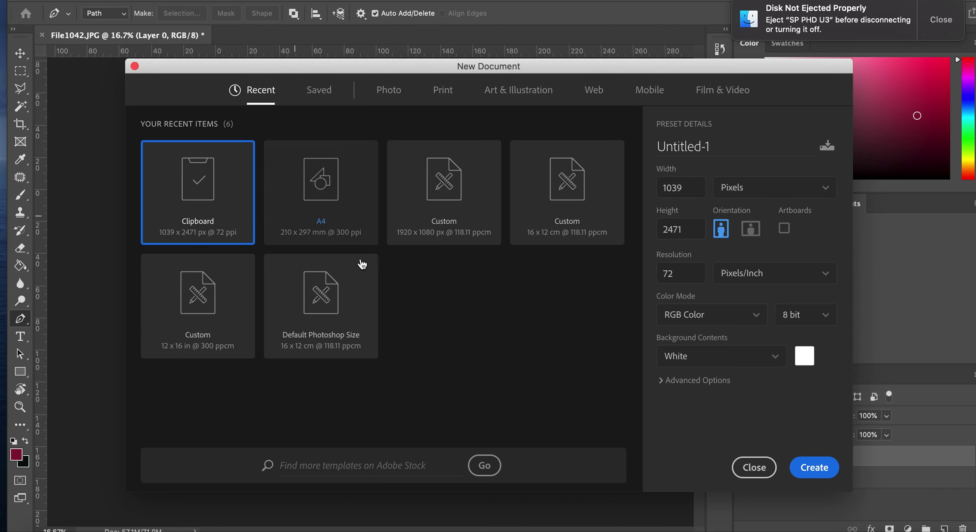
pyautogui.click(459, 177)
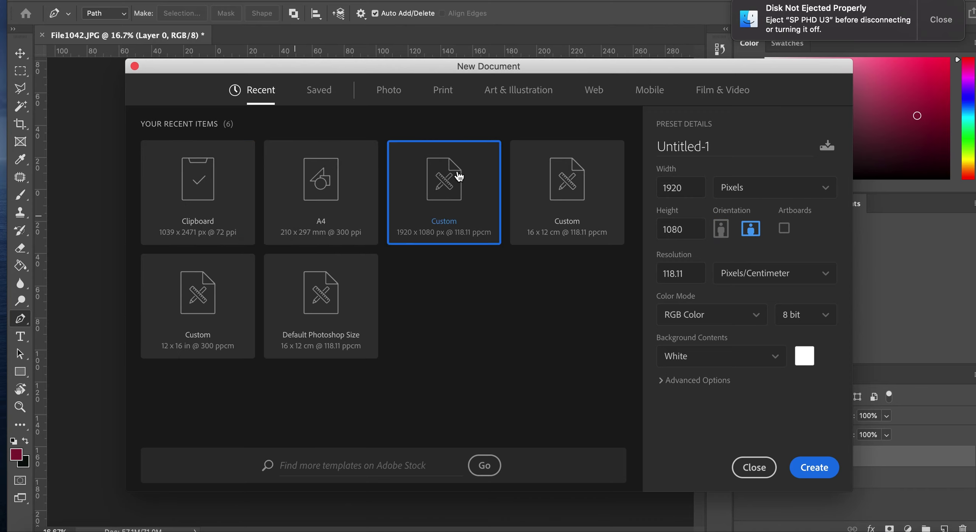
pyautogui.click(828, 473)
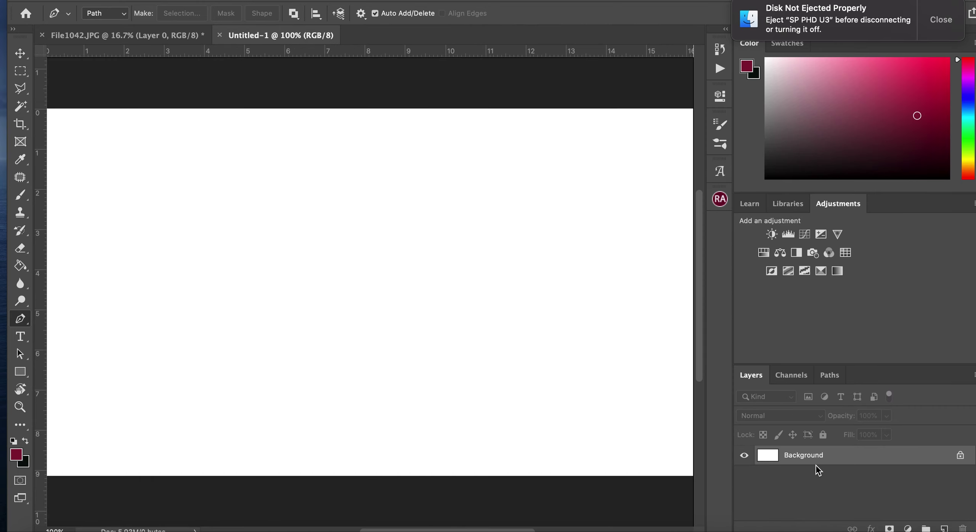
# - Paste the cut-out milkshake and scale it to about a third at the canvas's left
pyautogui.press('super+minus')
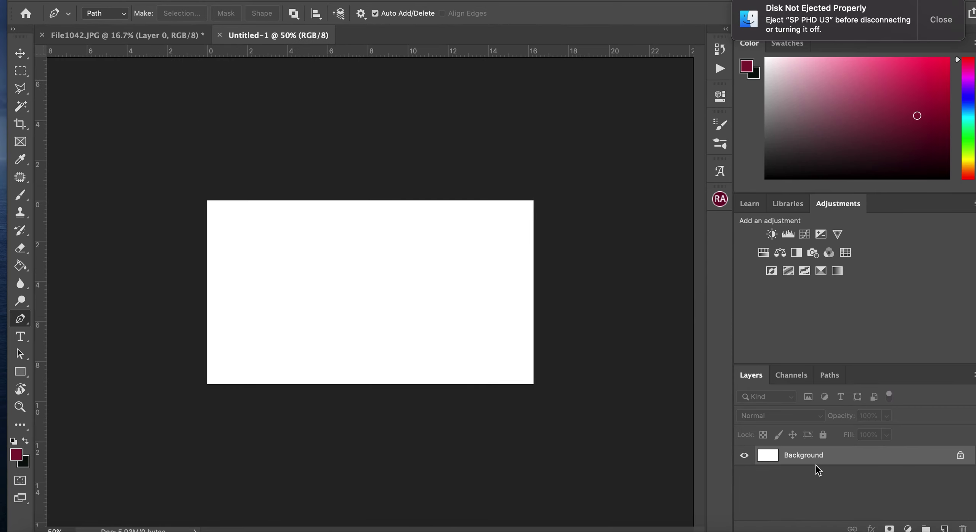
pyautogui.press('super+plus')
pyautogui.press('super+v')
pyautogui.press('super+minus')
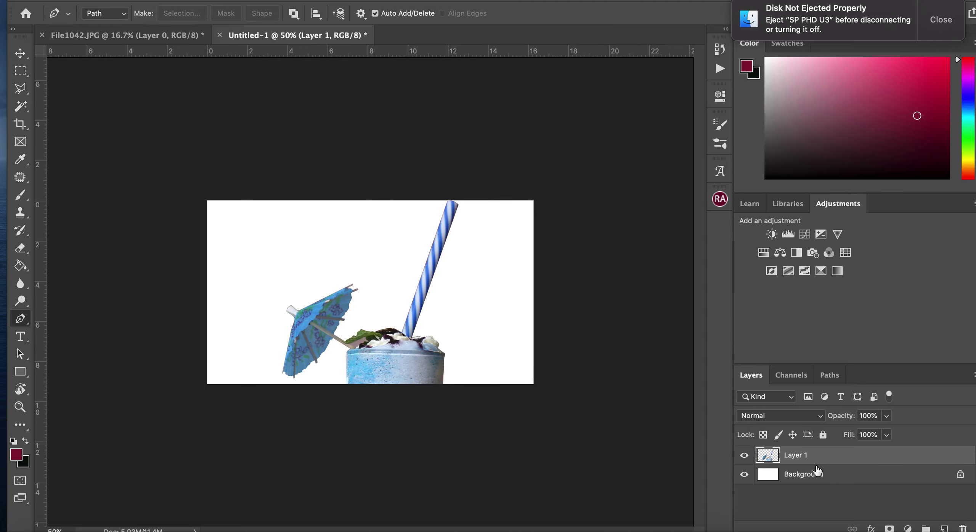
pyautogui.press('super+t')
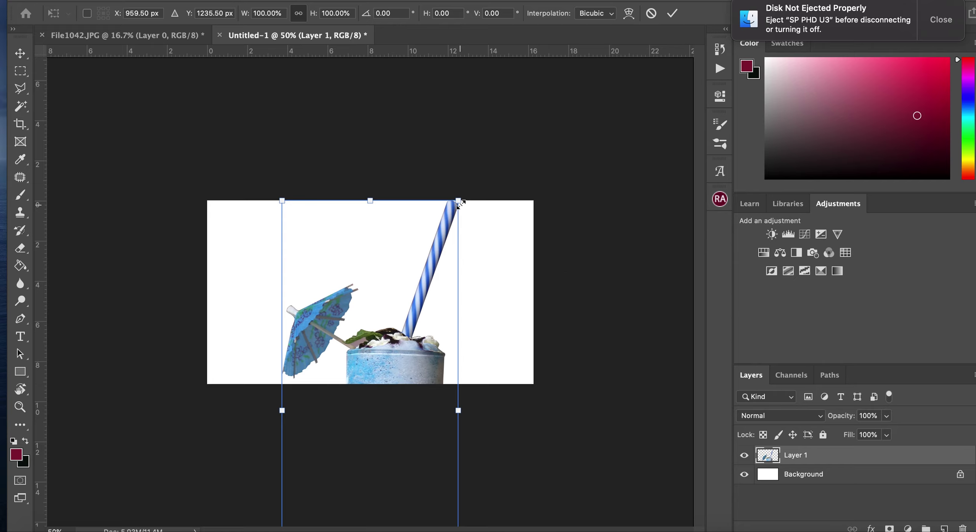
pyautogui.moveTo(460, 204); pyautogui.dragTo(394, 376)
pyautogui.press('super+z')
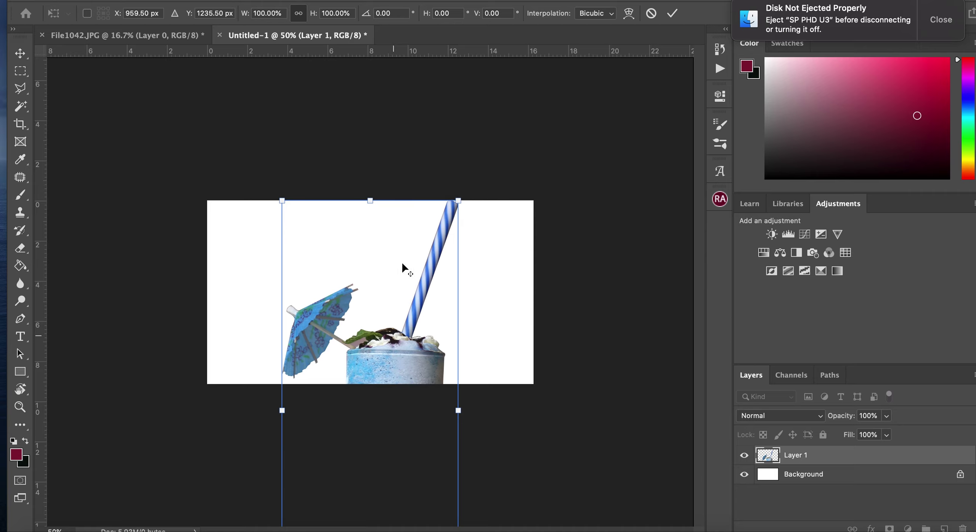
pyautogui.moveTo(457, 208); pyautogui.dragTo(372, 317)
pyautogui.moveTo(370, 375); pyautogui.dragTo(366, 267)
# - Return the view to 100%, leave full-screen mode and hide Photoshop
pyautogui.press('super+equal')
pyautogui.press('super+equal')
pyautogui.press('super+equal')
pyautogui.press('super+minus')
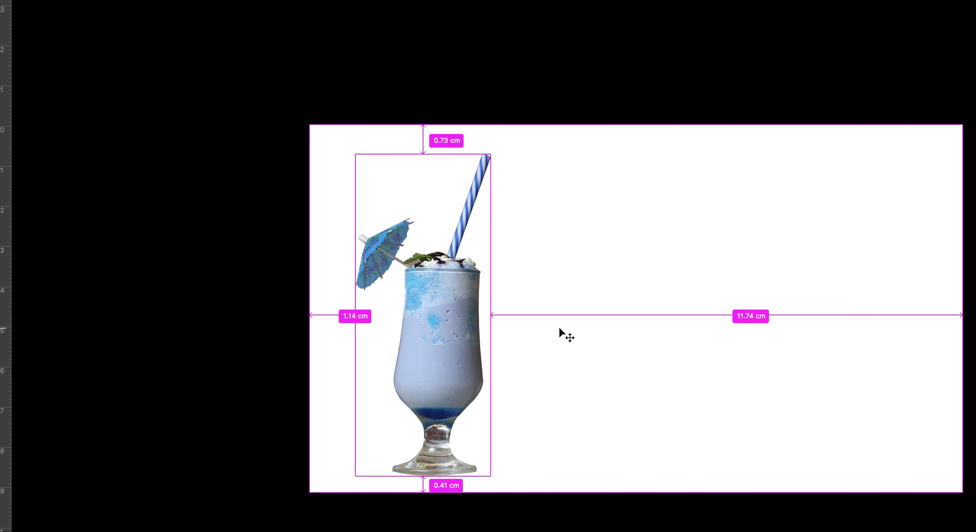
pyautogui.press('f')
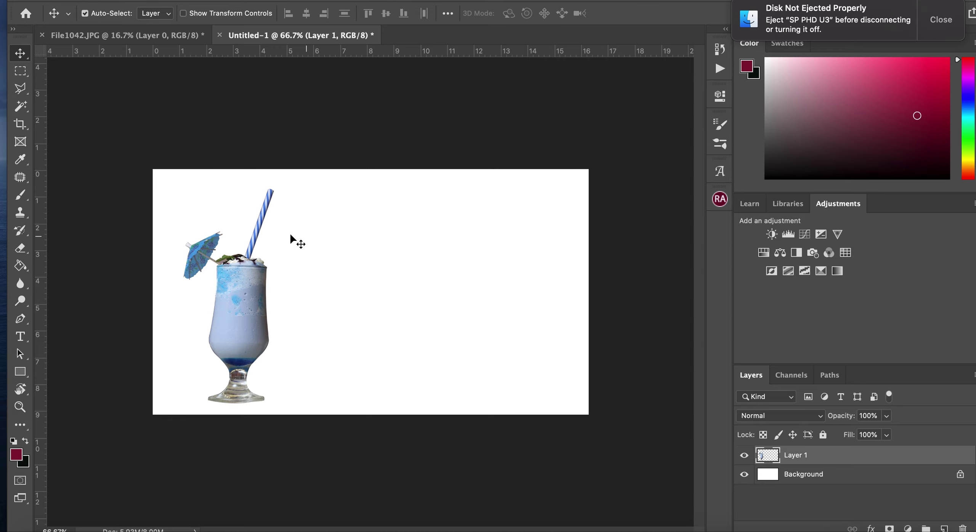
pyautogui.click(31, 0)
# - Search Google Images for 'table bg' and open the Freepik wooden table result's page
pyautogui.click(726, 523)
pyautogui.click(216, 31)
pyautogui.click(67, 395)
pyautogui.click(399, 274)
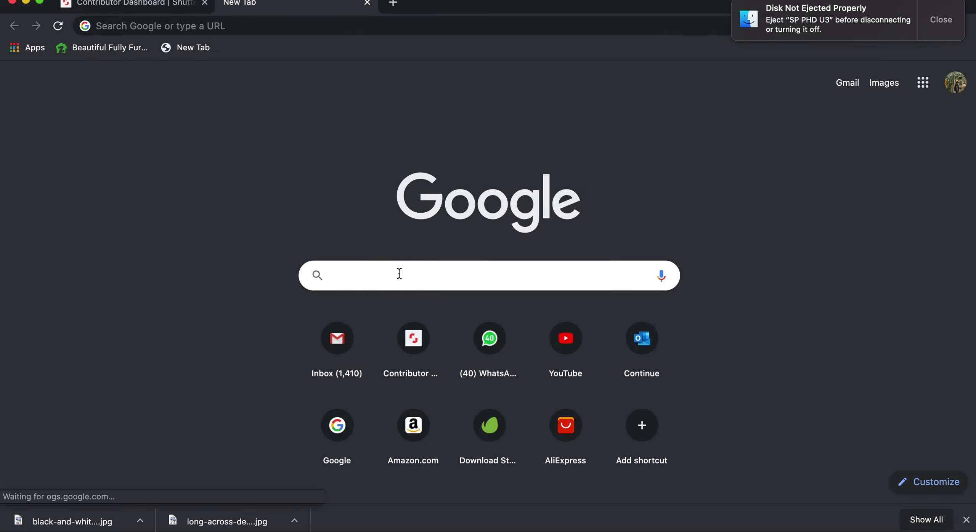
pyautogui.write('table')
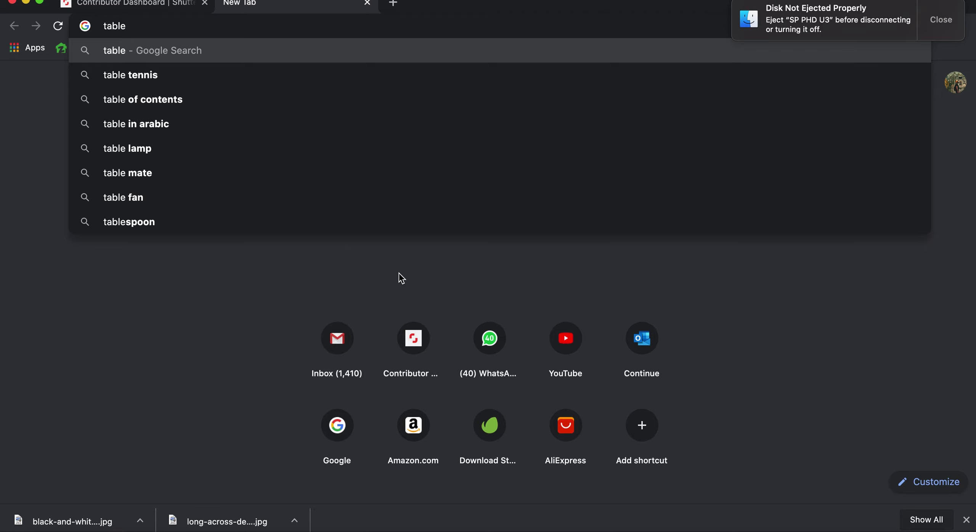
pyautogui.write(' bg')
pyautogui.press('Return')
pyautogui.click(389, 294)
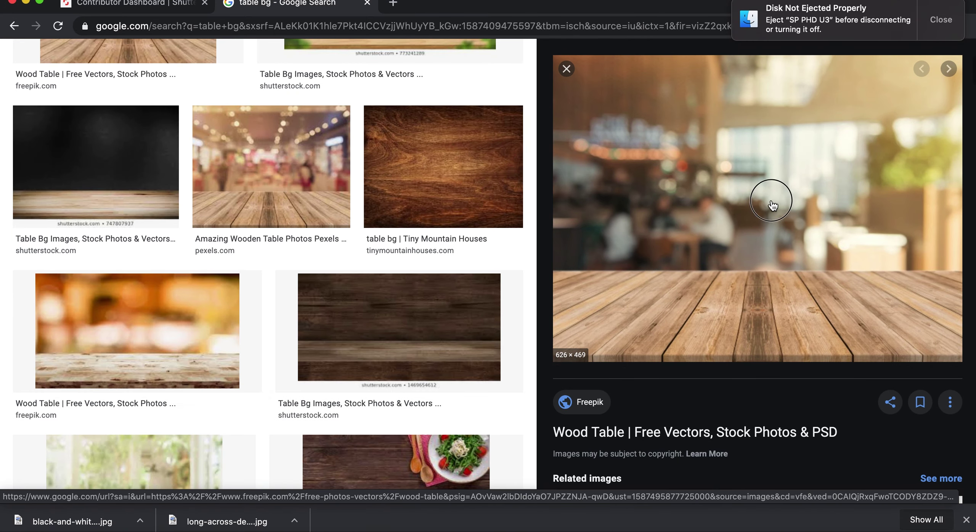
pyautogui.click(716, 239)
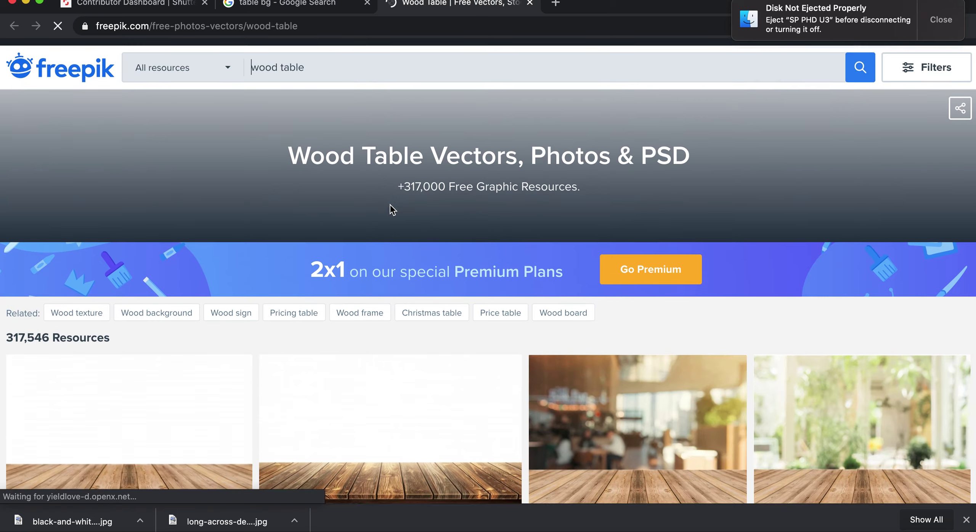
# - Download the blurred café wood-table photo for free and dismiss the attribution reminder
pyautogui.scroll(-2, 392, 199)
pyautogui.scroll(-2, 397, 182)
pyautogui.click(642, 277)
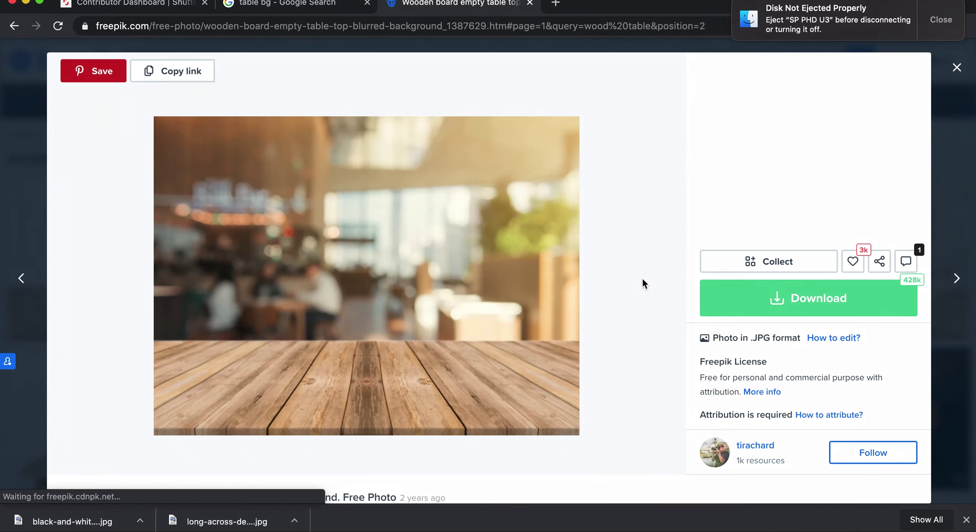
pyautogui.click(824, 312)
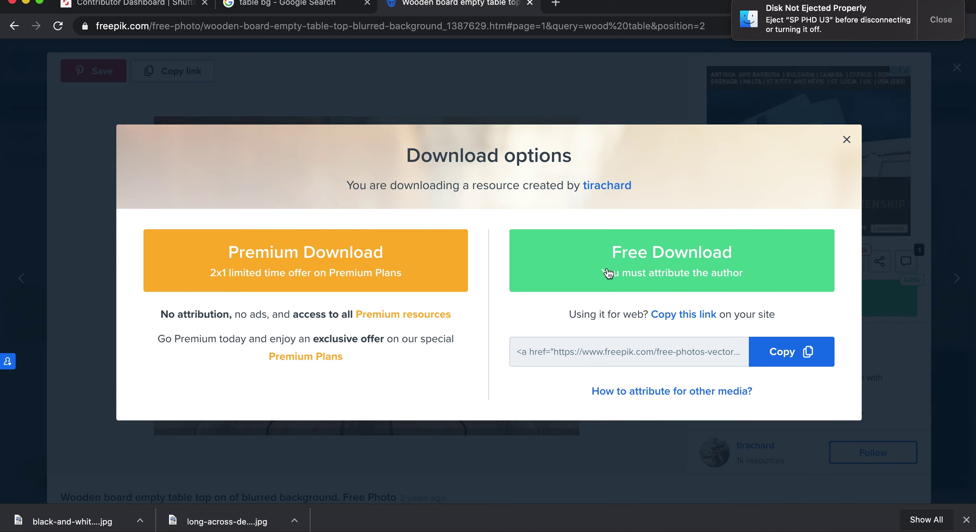
pyautogui.click(680, 253)
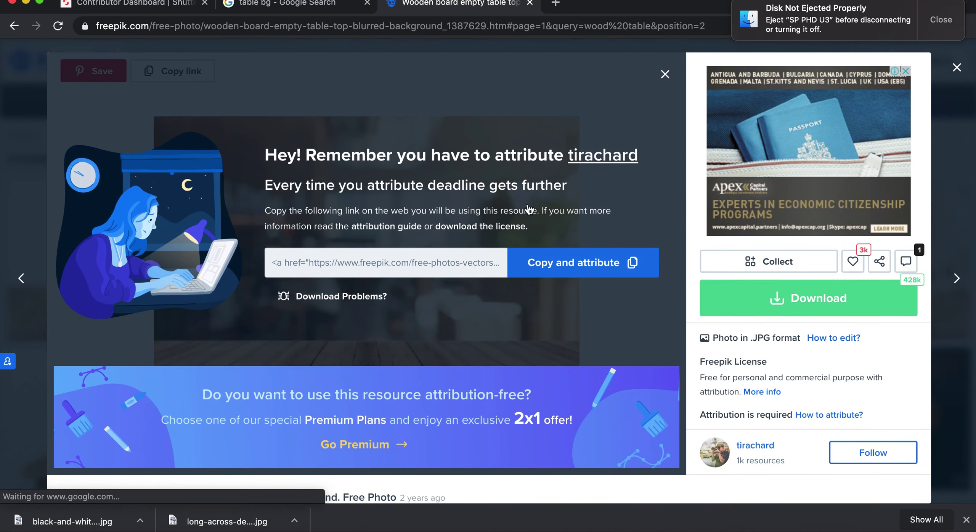
pyautogui.click(665, 74)
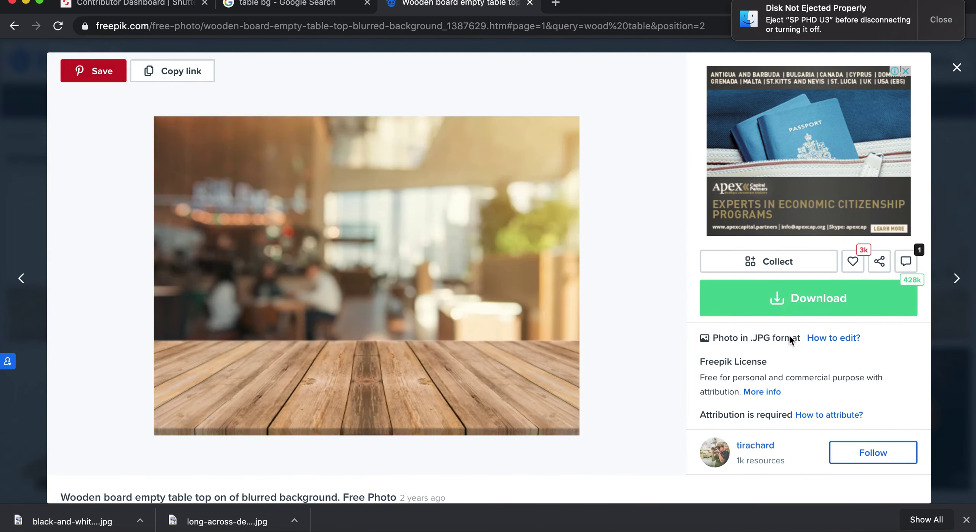
# - Show the downloaded zip in Finder and bring up its context menu
pyautogui.click(766, 304)
pyautogui.click(140, 520)
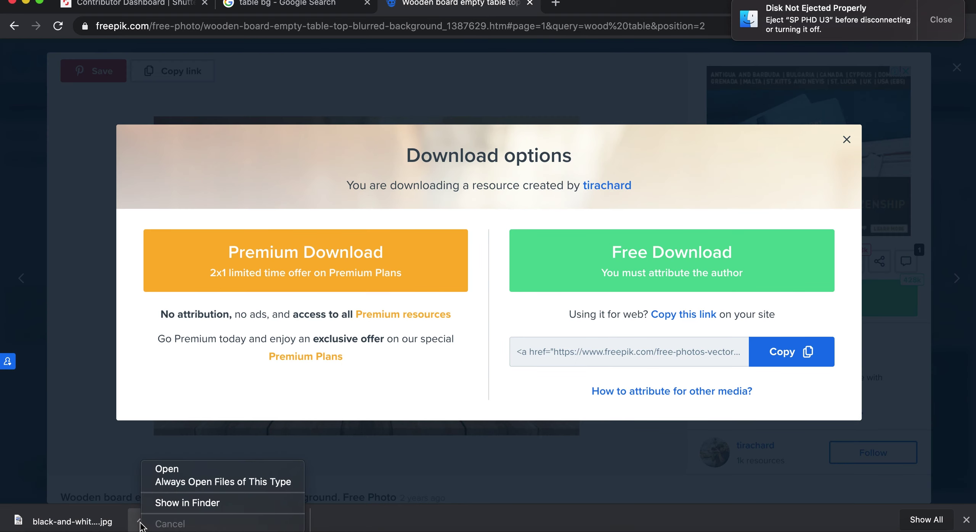
pyautogui.click(212, 502)
pyautogui.rightClick(136, 60)
# - Extract the zip with Archive Utility, open the plateau folder and drag 1584.jpg into Photoshop
pyautogui.moveTo(415, 81)
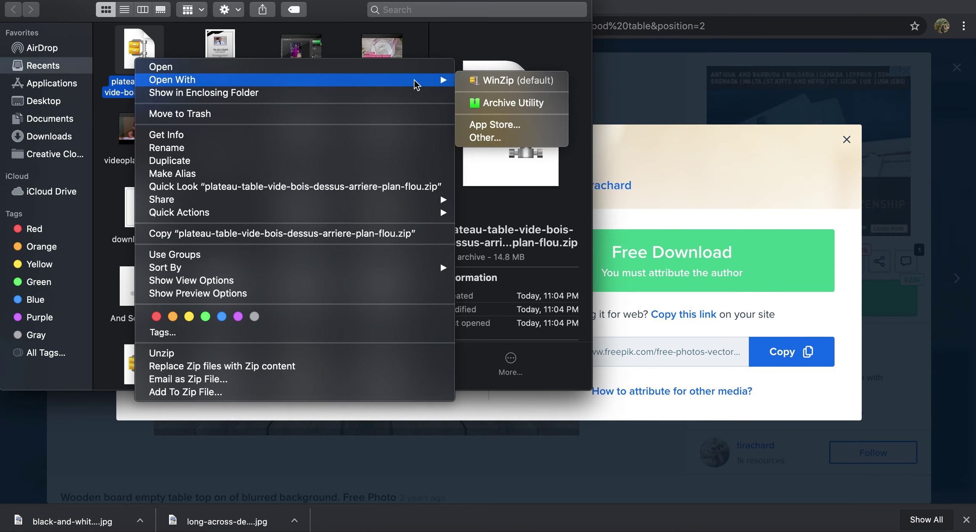
pyautogui.click(550, 104)
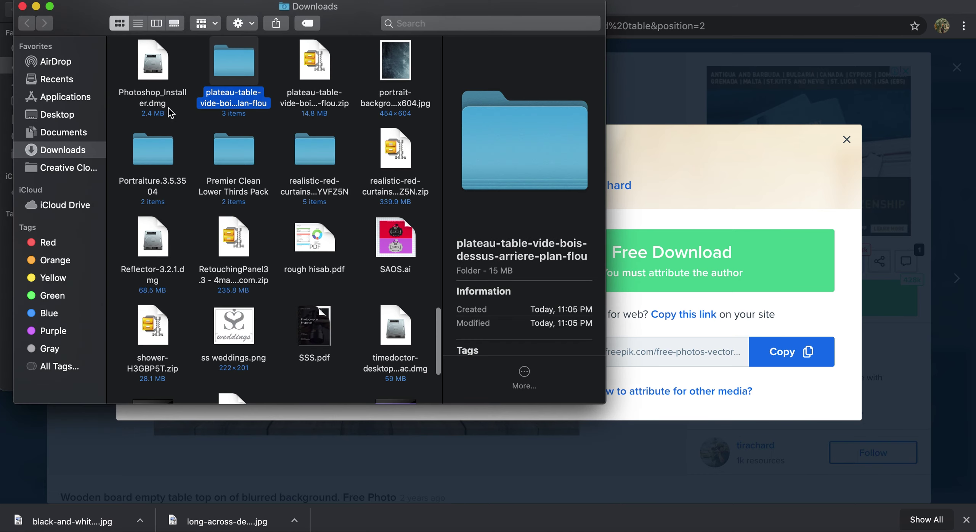
pyautogui.doubleClick(232, 65)
pyautogui.moveTo(126, 86); pyautogui.dragTo(475, 504)
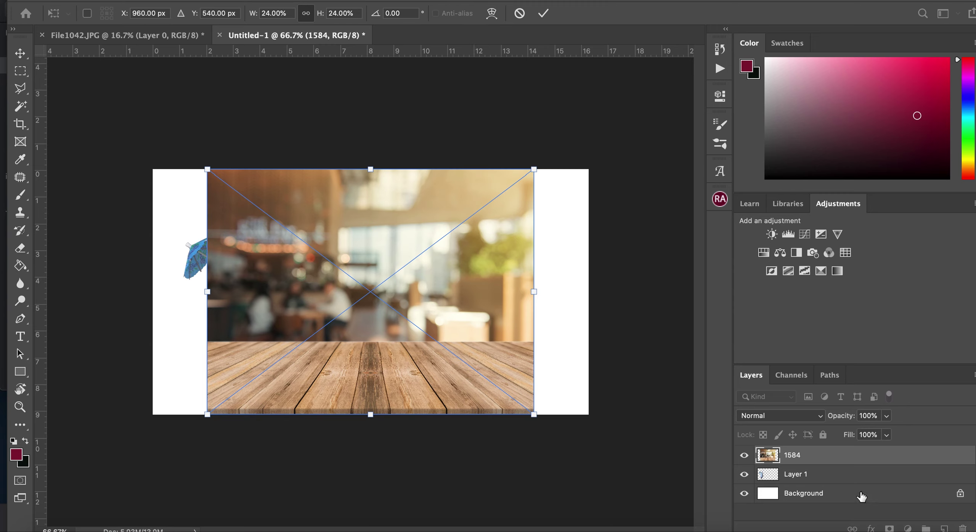
# - Commit and rasterize the 1584 table photo, put it below Layer 1, and centre the glass on the tabletop
pyautogui.press('Return')
pyautogui.rightClick(858, 459)
pyautogui.moveTo(764, 525)
pyautogui.click(739, 344)
pyautogui.moveTo(804, 456); pyautogui.dragTo(804, 481)
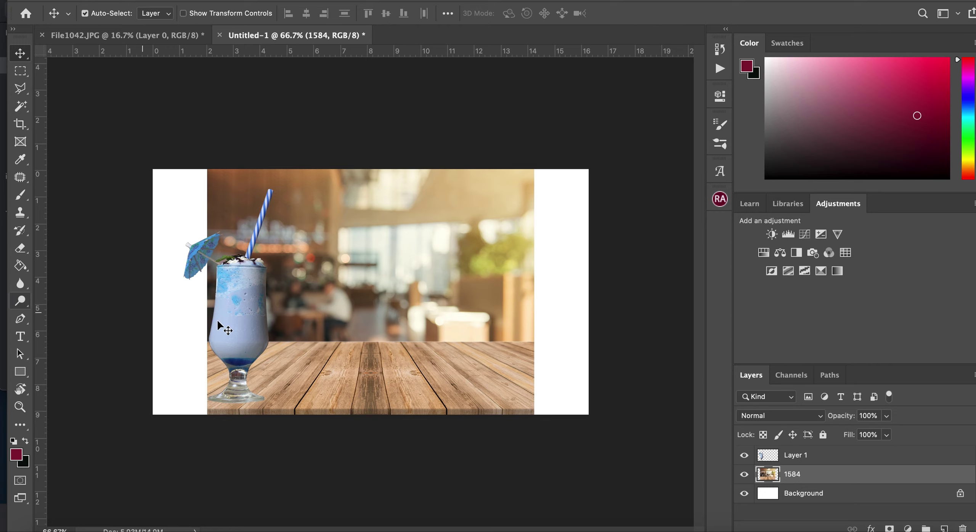
pyautogui.moveTo(253, 316); pyautogui.dragTo(300, 310)
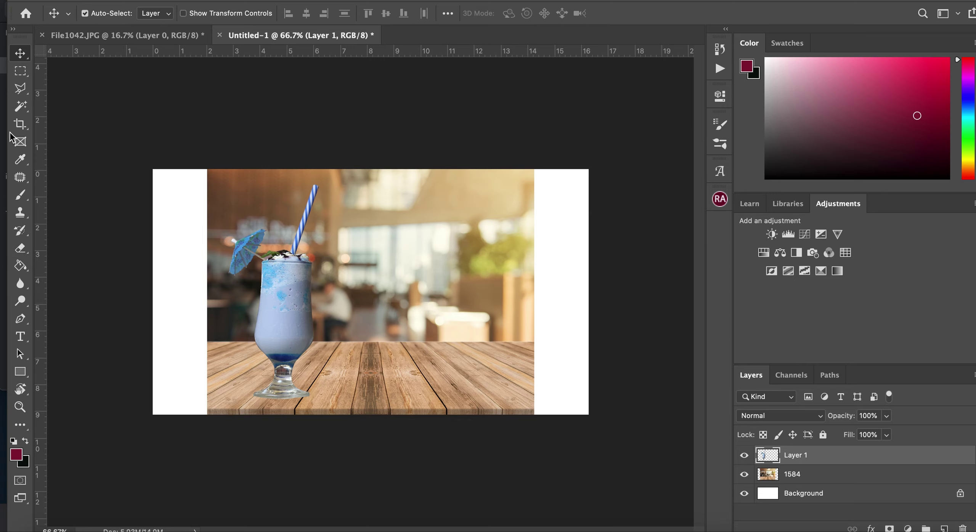
# - Crop the canvas to the photo edges, trimming the white side margins
pyautogui.click(21, 127)
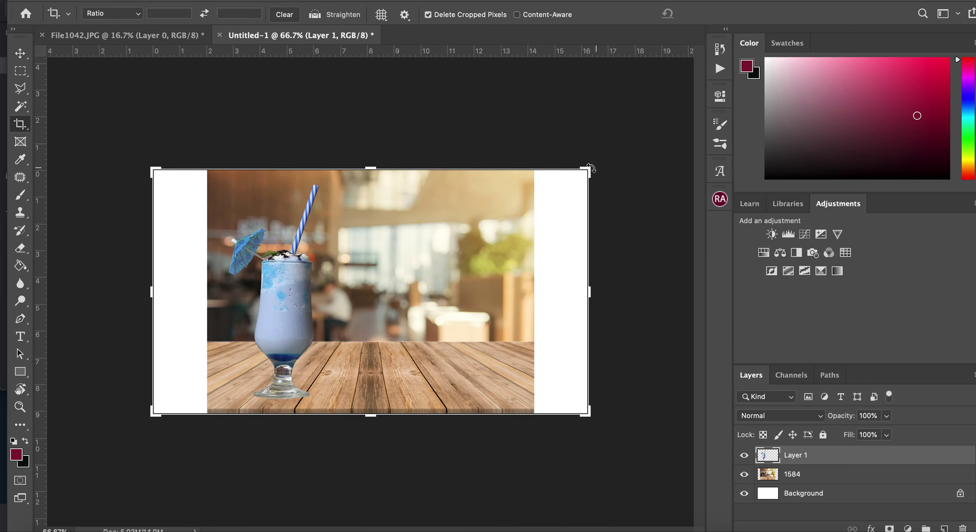
pyautogui.moveTo(586, 169); pyautogui.dragTo(555, 174)
pyautogui.moveTo(186, 419); pyautogui.dragTo(207, 413)
pyautogui.press('Return')
# - Darken the 1584 table photo's midtones slightly with a Curves adjustment
pyautogui.click(870, 479)
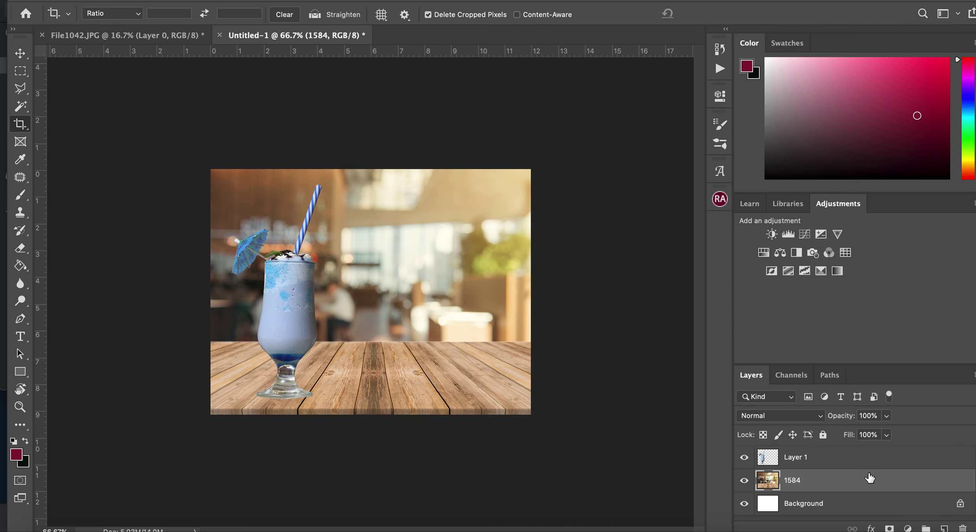
pyautogui.press('super+m')
pyautogui.moveTo(635, 258)
pyautogui.mouseDown()
pyautogui.moveTo(656, 269)
pyautogui.moveTo(624, 241)
pyautogui.moveTo(643, 256)
pyautogui.mouseUp()
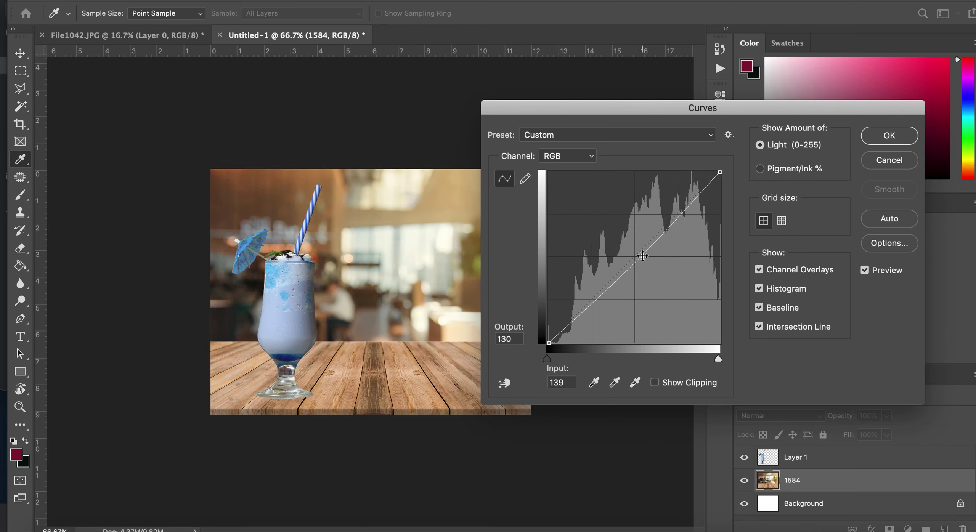
pyautogui.click(896, 134)
pyautogui.press('c')
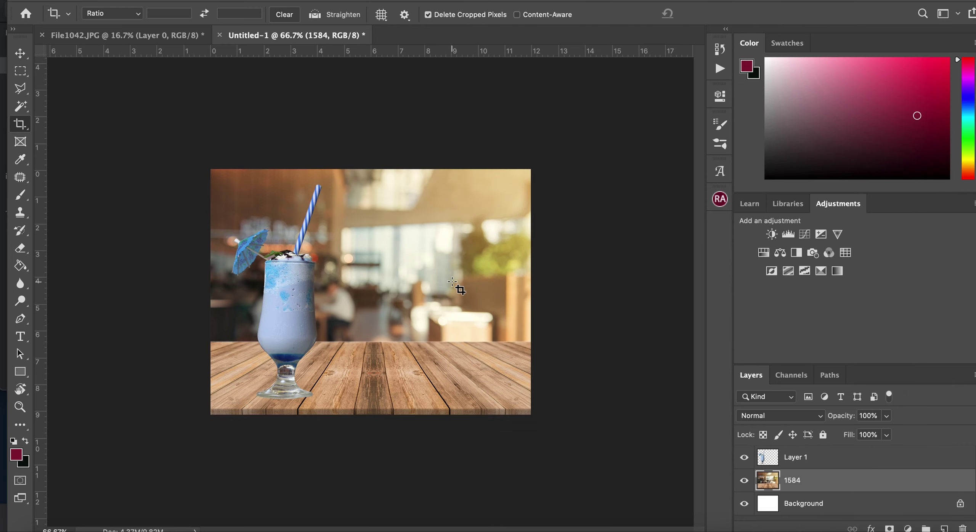
pyautogui.click(905, 454)
pyautogui.scroll(3, 164, 172)
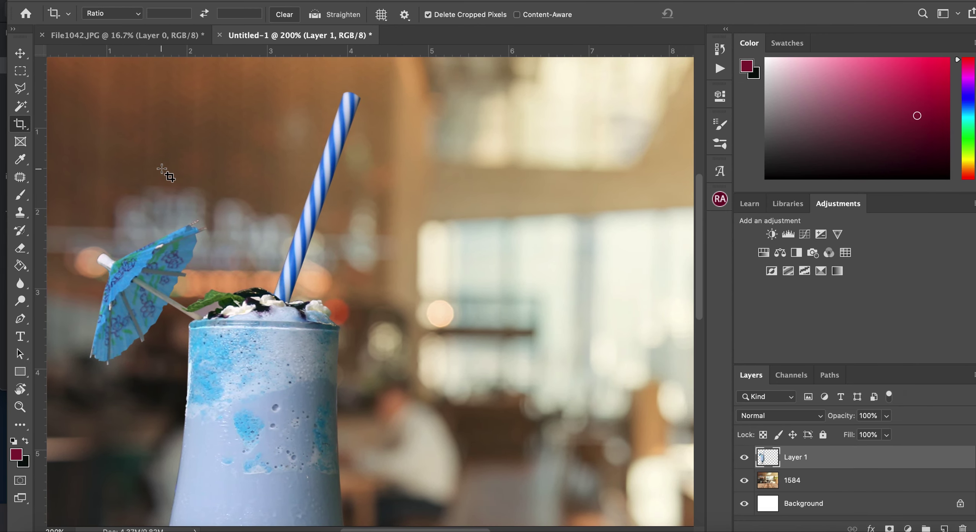
pyautogui.scroll(-5, 210, 218)
pyautogui.hscroll(3, 214, 225)
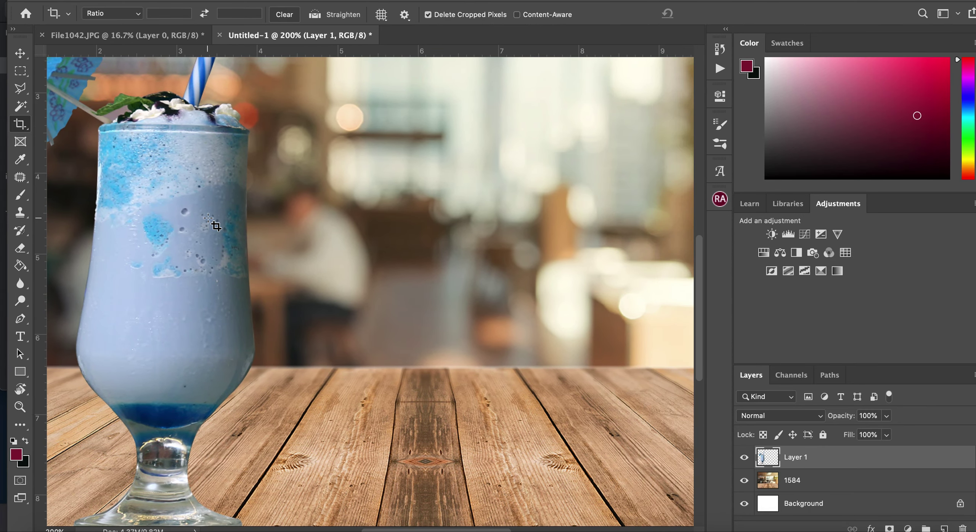
pyautogui.scroll(5, 214, 225)
pyautogui.hscroll(-6, 213, 225)
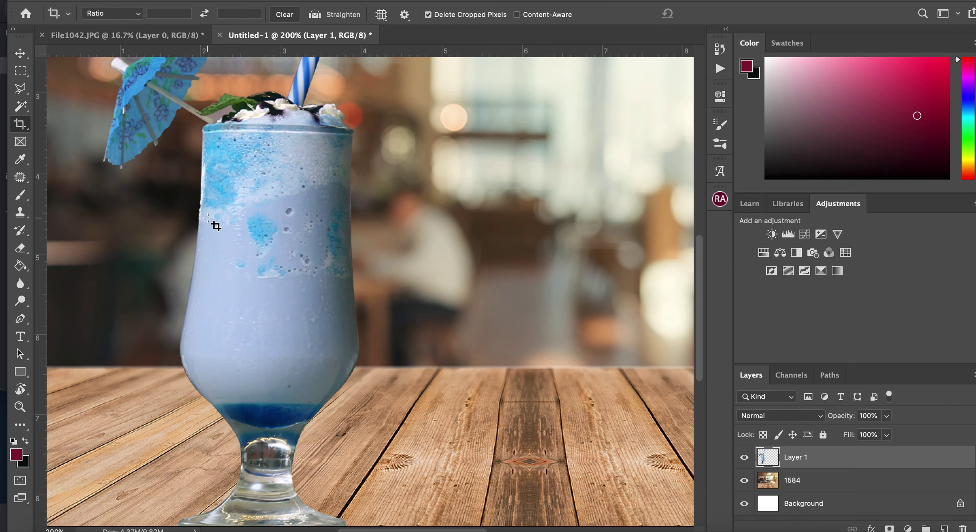
pyautogui.scroll(2, 209, 220)
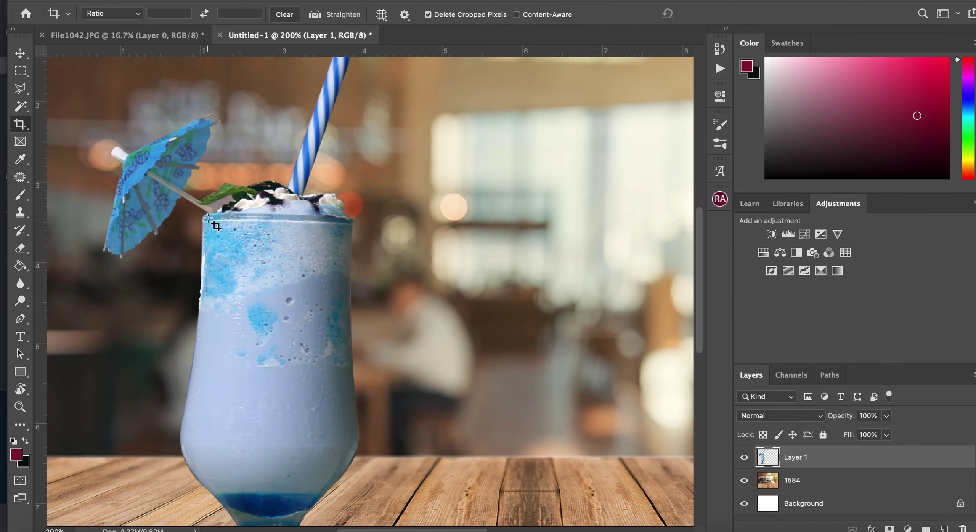
pyautogui.scroll(10, 209, 220)
pyautogui.hscroll(-4, 209, 221)
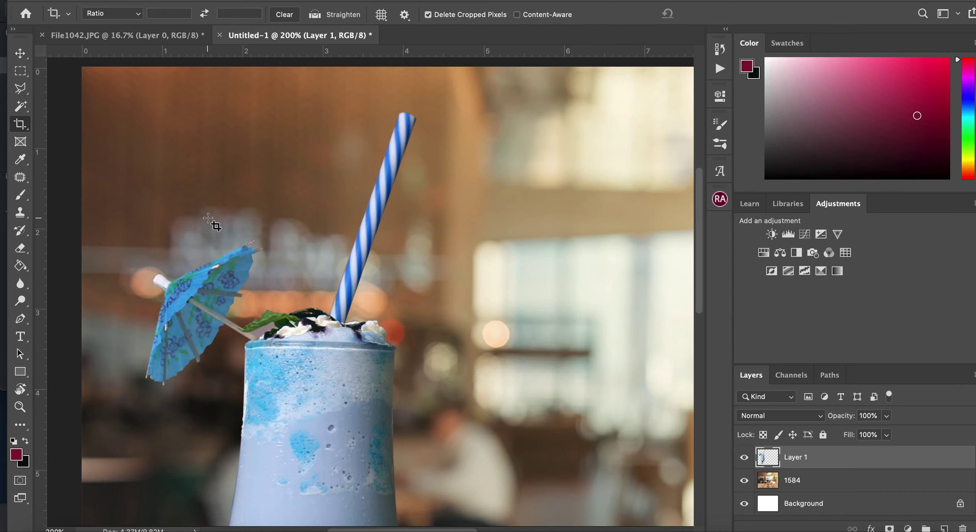
pyautogui.scroll(-3, 210, 214)
pyautogui.hscroll(1, 211, 214)
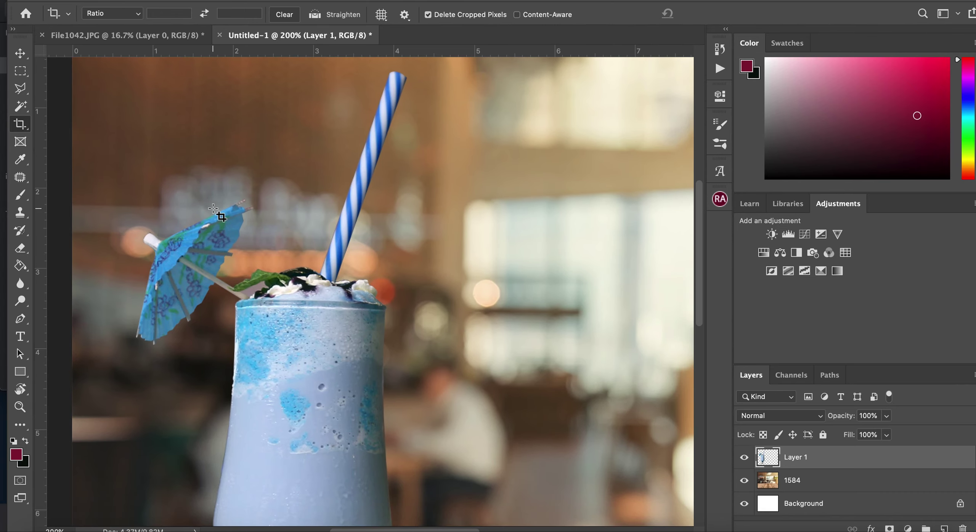
pyautogui.scroll(-12, 220, 217)
pyautogui.hscroll(20, 221, 217)
pyautogui.hscroll(-20, 220, 217)
pyautogui.scroll(14, 221, 216)
pyautogui.hscroll(-20, 220, 217)
pyautogui.hscroll(20, 220, 217)
# - Hide the milkshake glass layer and the café table photo layer
pyautogui.hotkey('ctrl', '1')
pyautogui.click(744, 458)
pyautogui.click(744, 481)
# - Add a text block reading 'thanks for wathcing' with a website address and Instagram handle below
pyautogui.press('t')
pyautogui.click(221, 233)
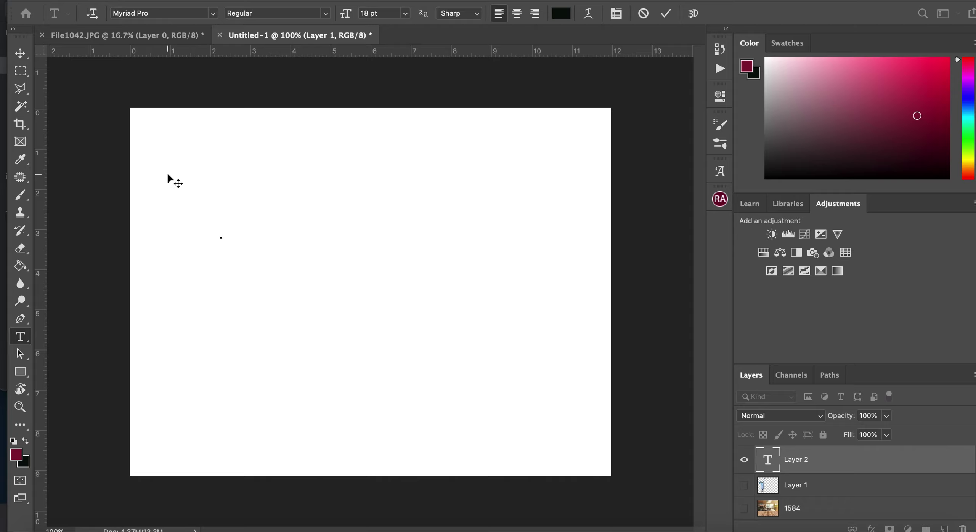
pyautogui.write('thanks ')
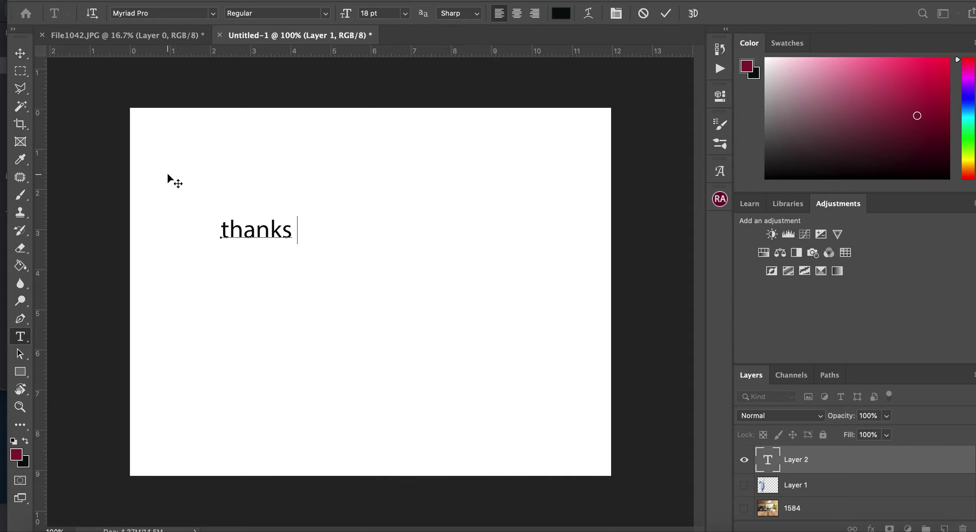
pyautogui.write('for wathci')
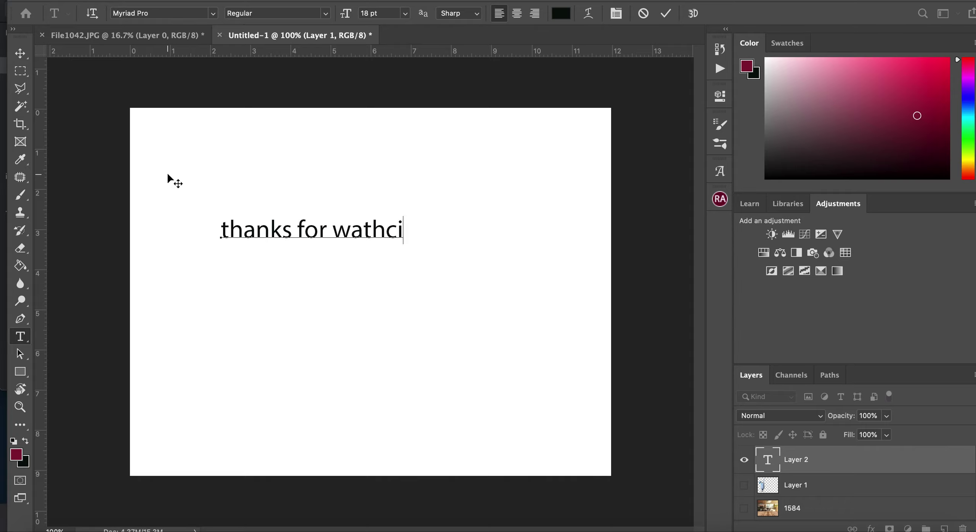
pyautogui.write('ng')
pyautogui.press('Return')
pyautogui.write('www.shr')
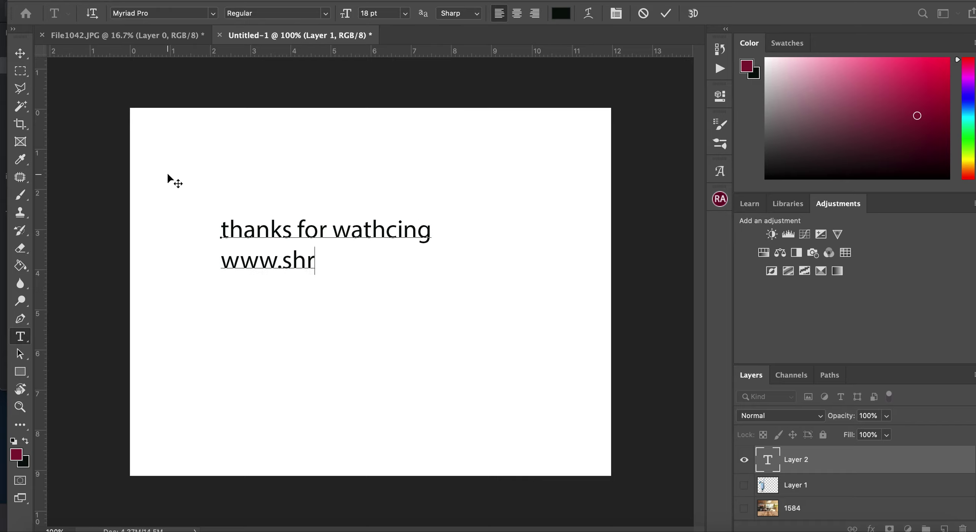
pyautogui.write('yrshyd.com')
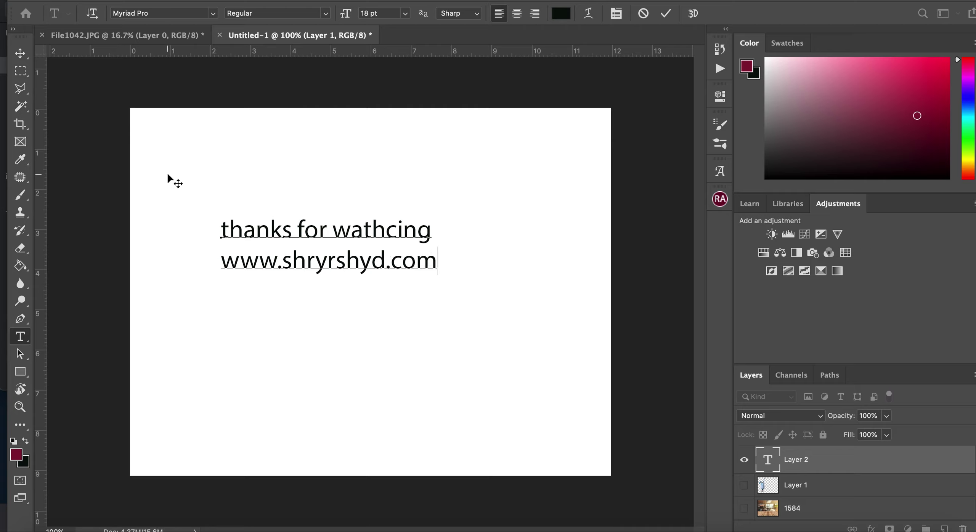
pyautogui.press('Return')
pyautogui.write('instagr ')
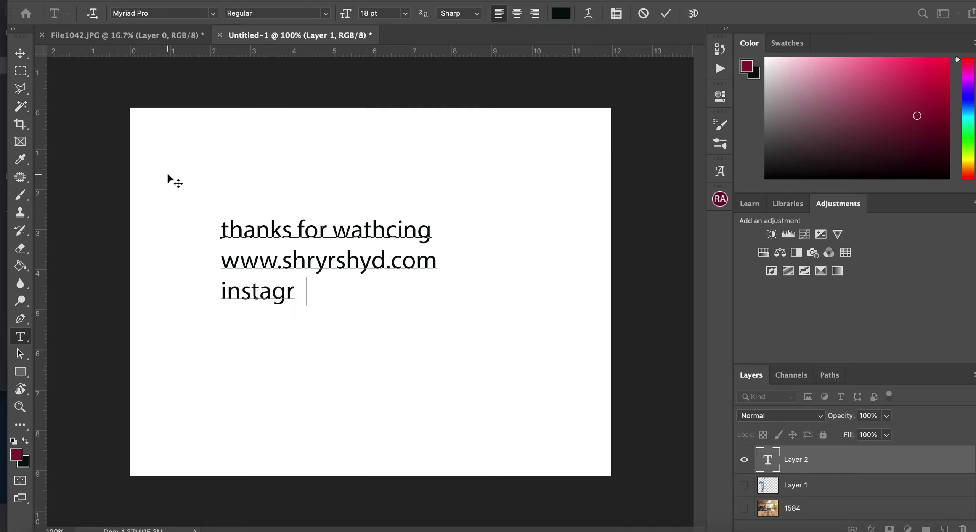
pyautogui.write('am: @sheryarsg')
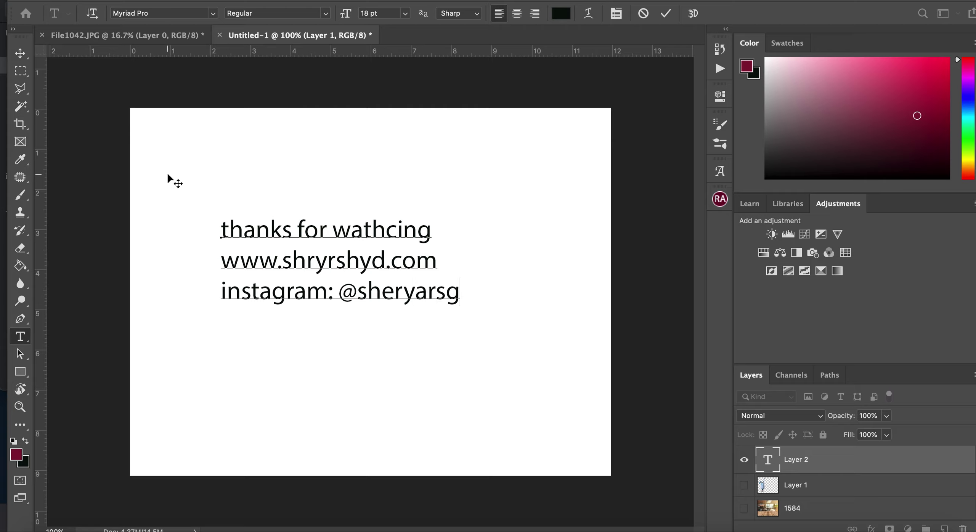
pyautogui.press('BackSpace')
pyautogui.write('hyd')
pyautogui.press('Return')
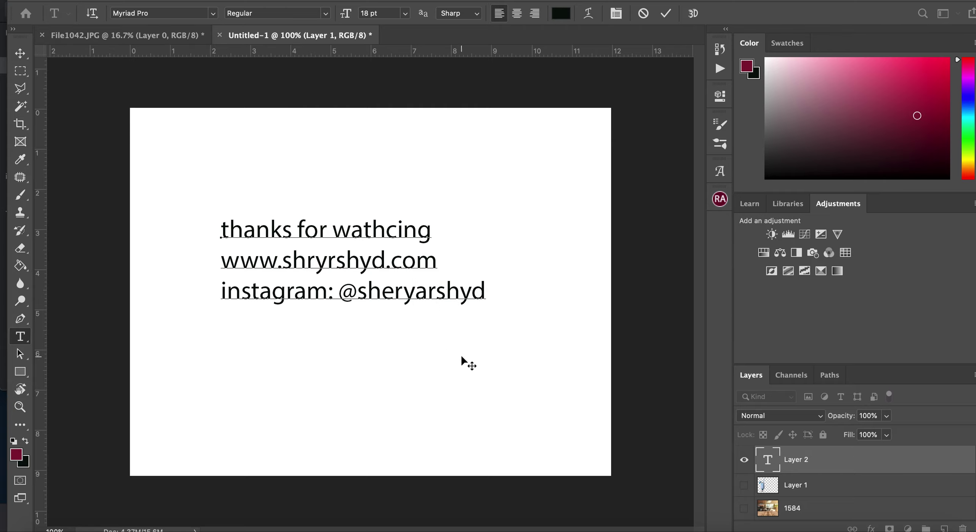